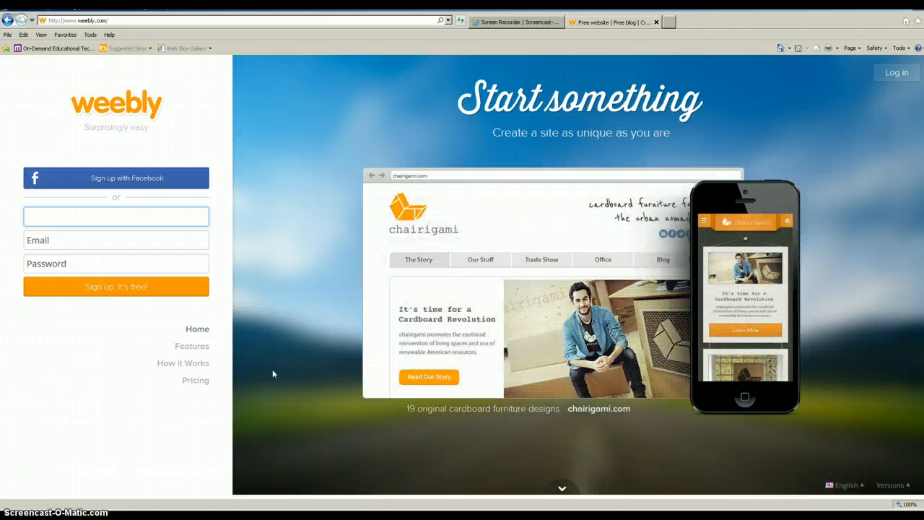
Step: Log in to the teacher's Weebly account with its email address and password
{"action": "left_click", "coordinate": [68, 219]}
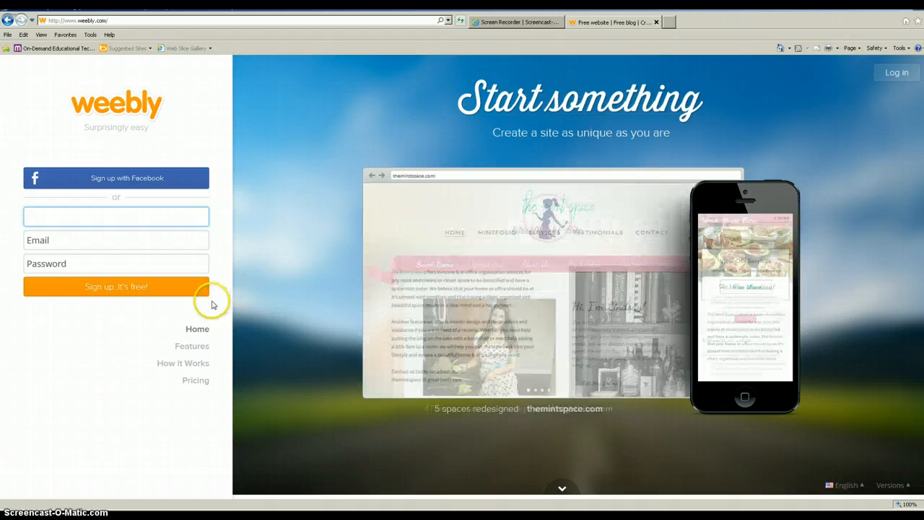
{"action": "left_click", "coordinate": [897, 73]}
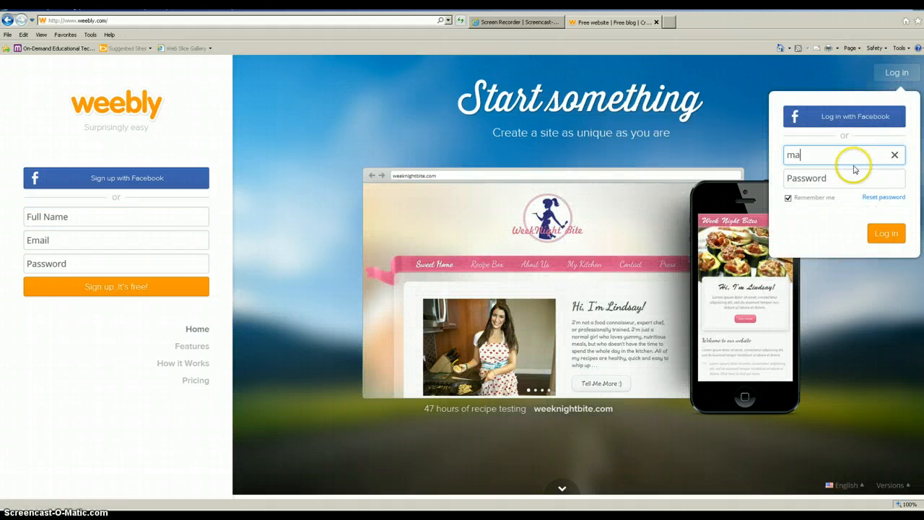
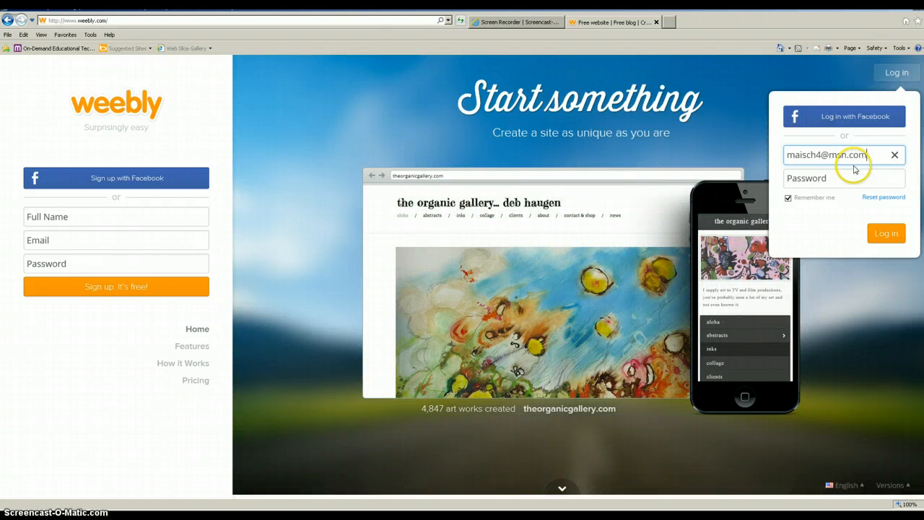
{"action": "key", "text": "Tab"}
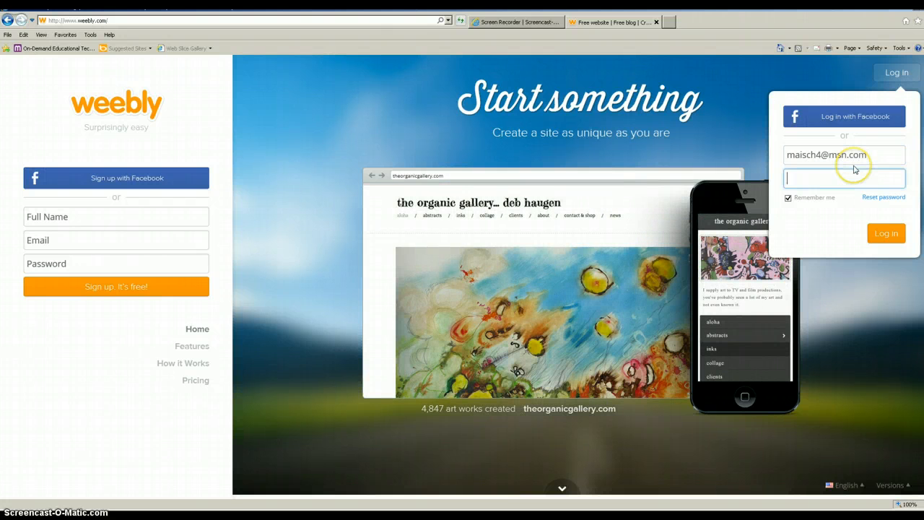
{"action": "type", "text": "•••••••"}
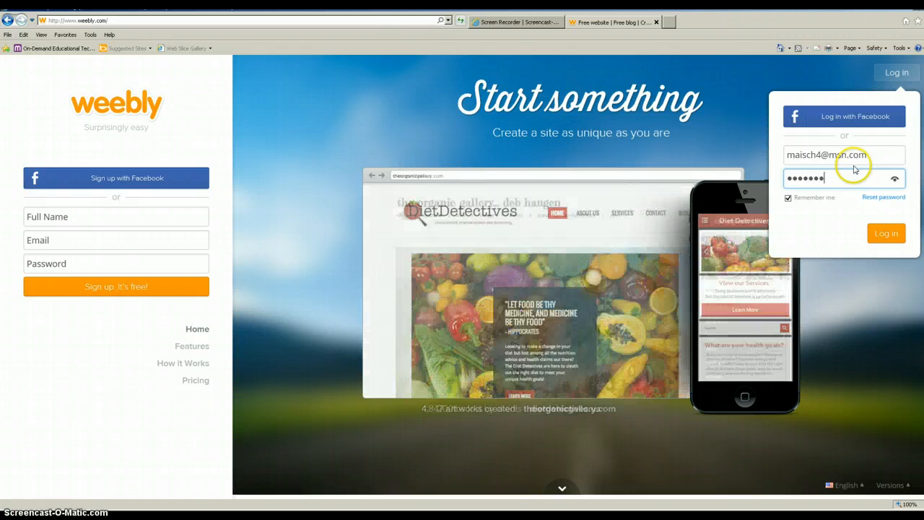
{"action": "key", "text": "Return"}
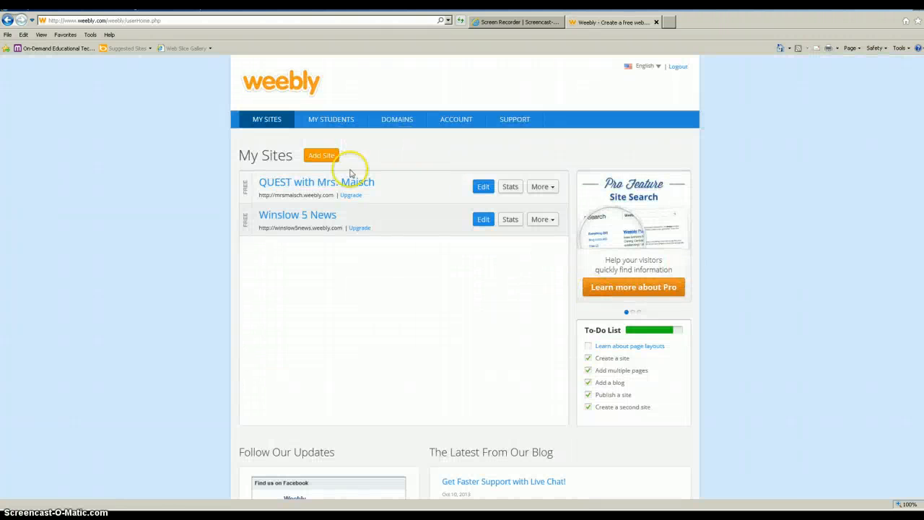
{"action": "left_click", "coordinate": [338, 123]}
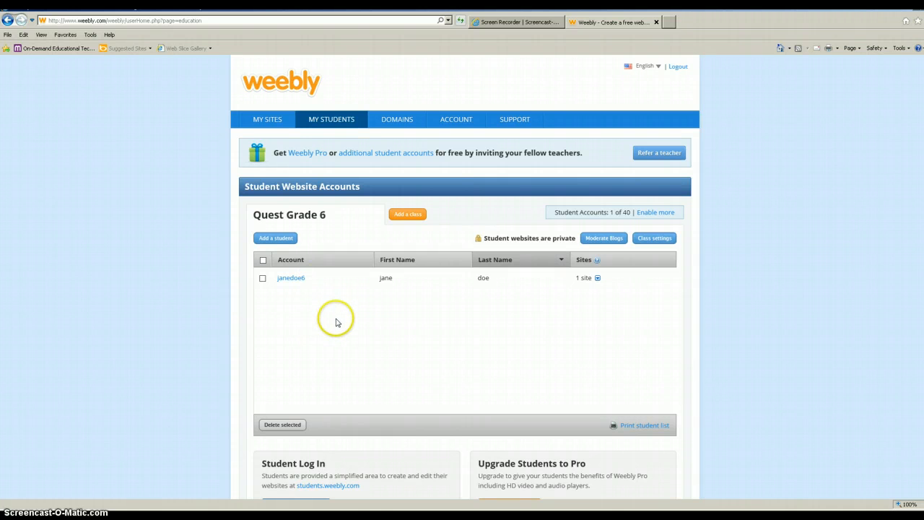
{"action": "left_click", "coordinate": [264, 122]}
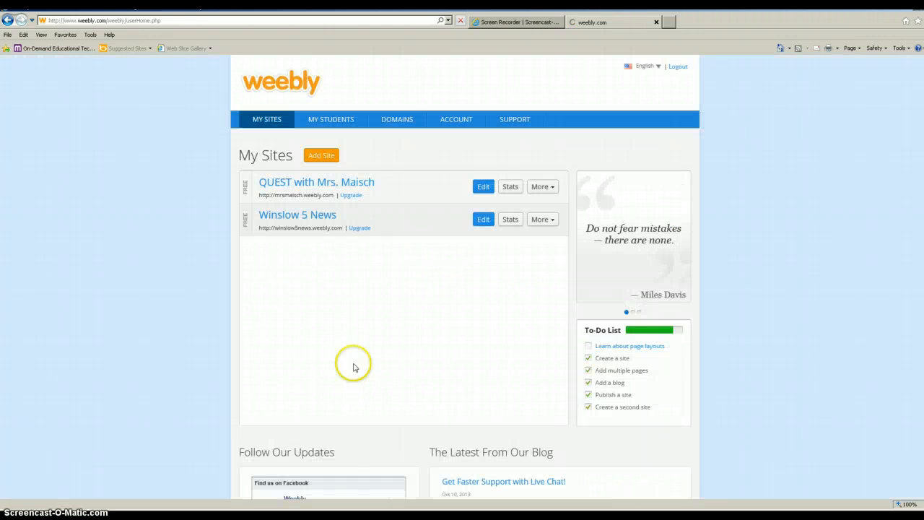
Step: Add a new site using the green colour variant of the students classroom theme
{"action": "left_click", "coordinate": [326, 158]}
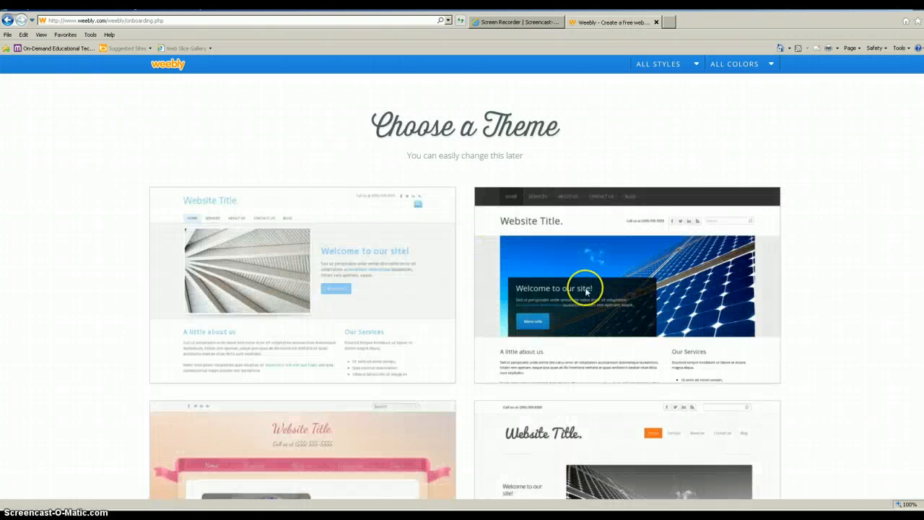
{"action": "scroll", "coordinate": [590, 287], "scroll_direction": "down", "scroll_amount": 5}
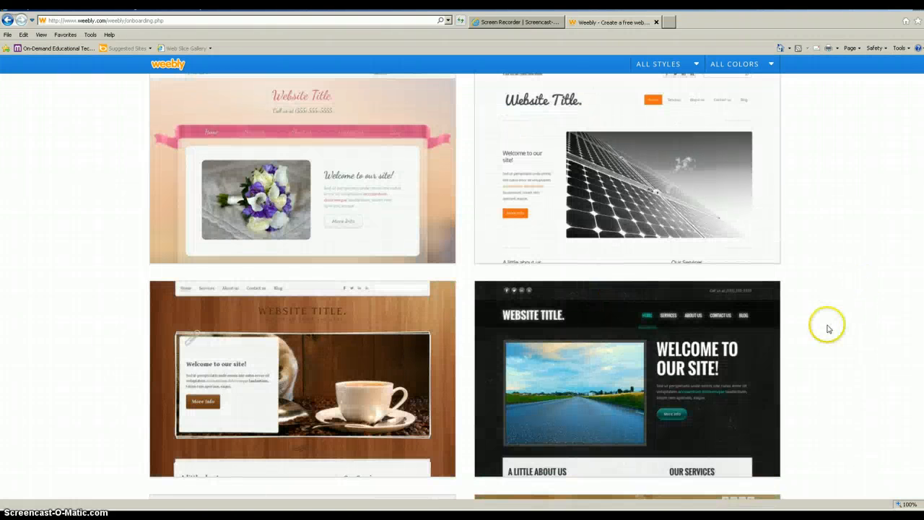
{"action": "scroll", "coordinate": [827, 326], "scroll_direction": "down", "scroll_amount": 4}
{"action": "scroll", "coordinate": [828, 329], "scroll_direction": "down", "scroll_amount": 10}
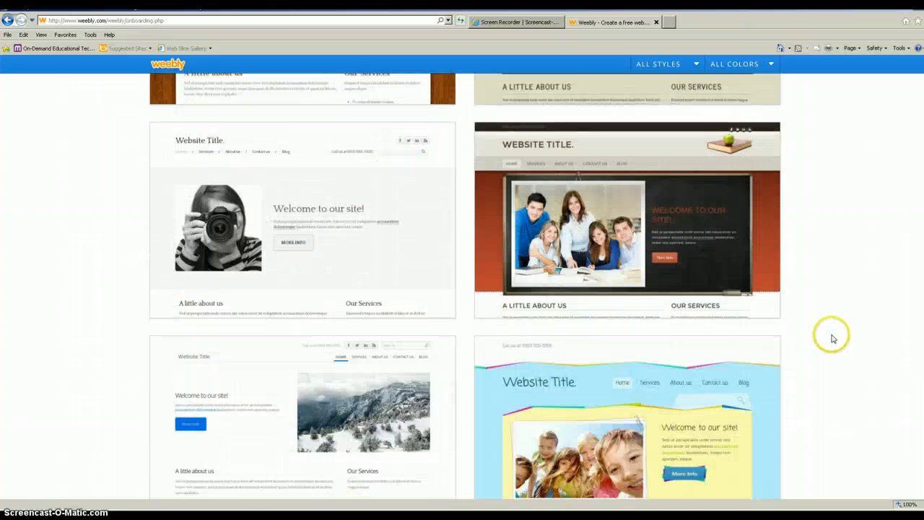
{"action": "scroll", "coordinate": [834, 342], "scroll_direction": "up", "scroll_amount": 5}
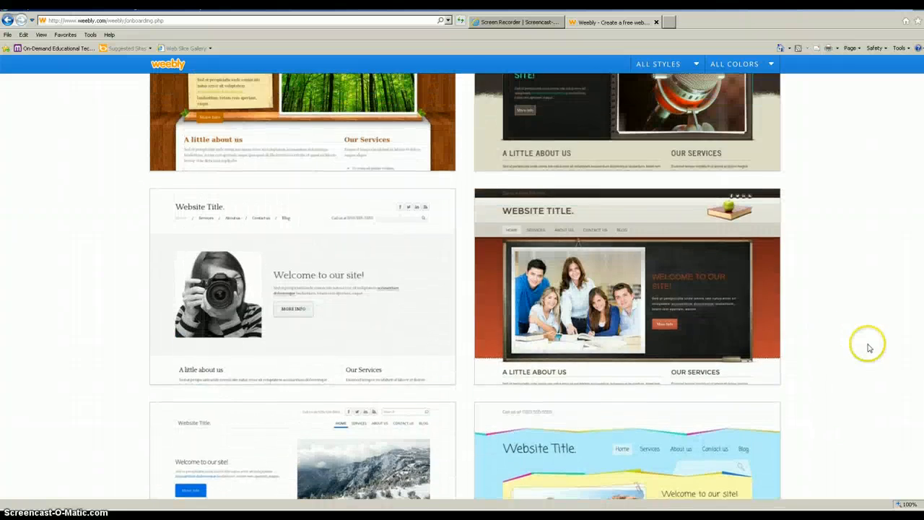
{"action": "mouse_move", "coordinate": [671, 285]}
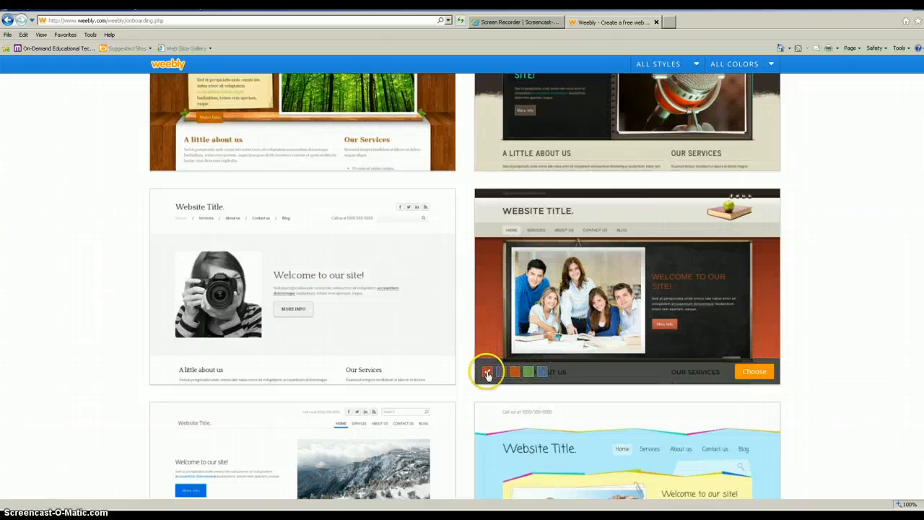
{"action": "left_click", "coordinate": [528, 371]}
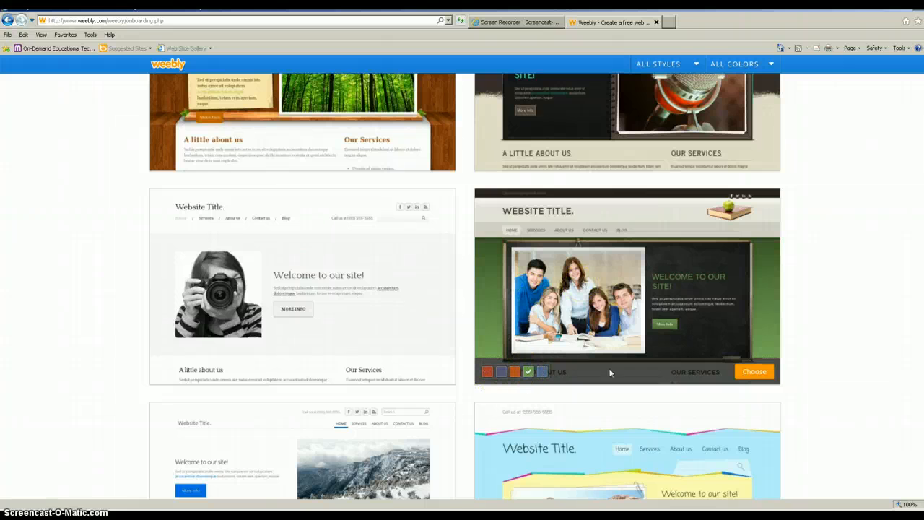
{"action": "left_click", "coordinate": [757, 372]}
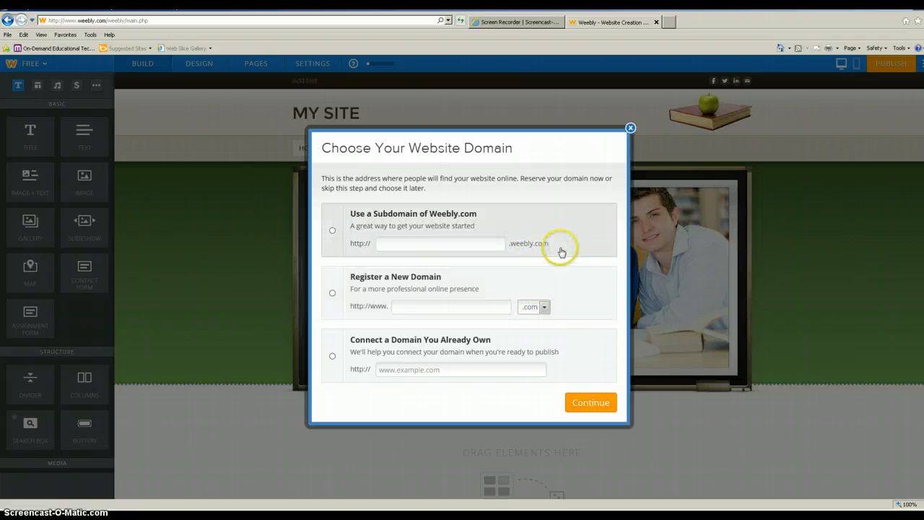
Step: Claim the free subdomain mrsmaisch1.weebly.com for the site and continue
{"action": "left_click", "coordinate": [332, 232]}
{"action": "left_click", "coordinate": [433, 245]}
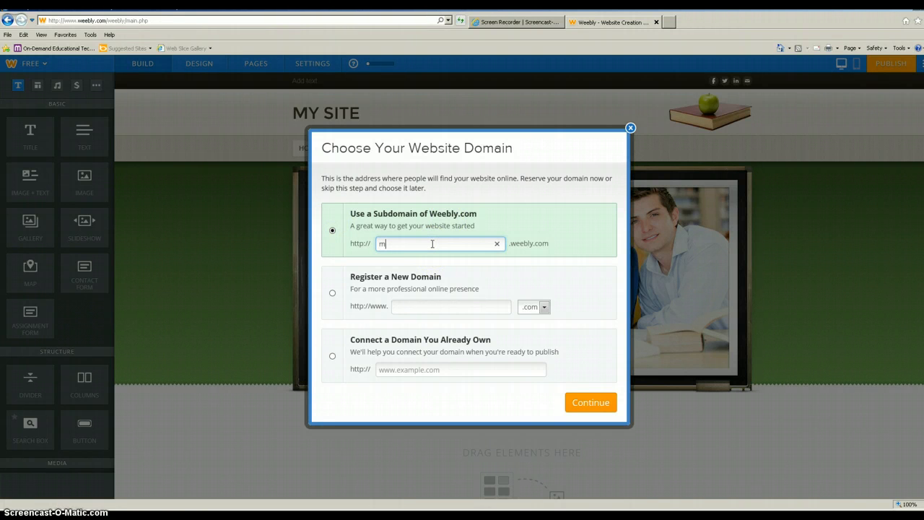
{"action": "type", "text": "mrsmaisc"}
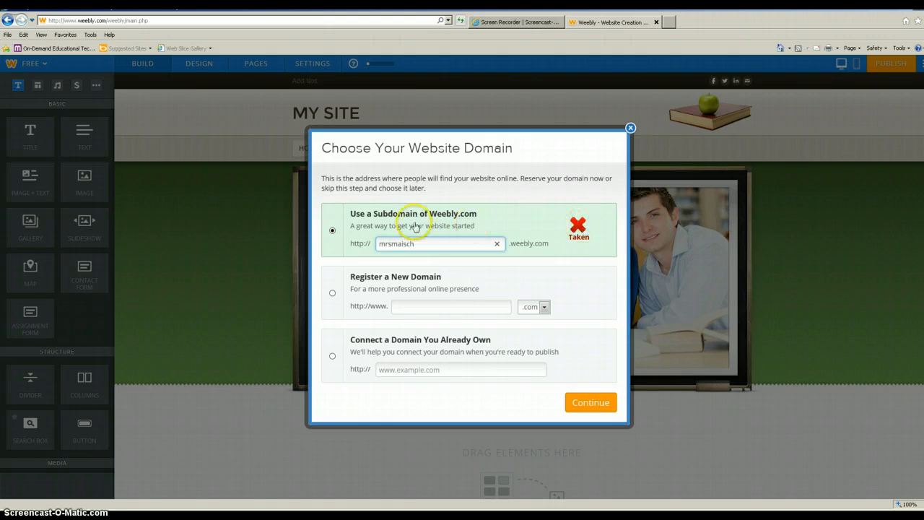
{"action": "type", "text": "h"}
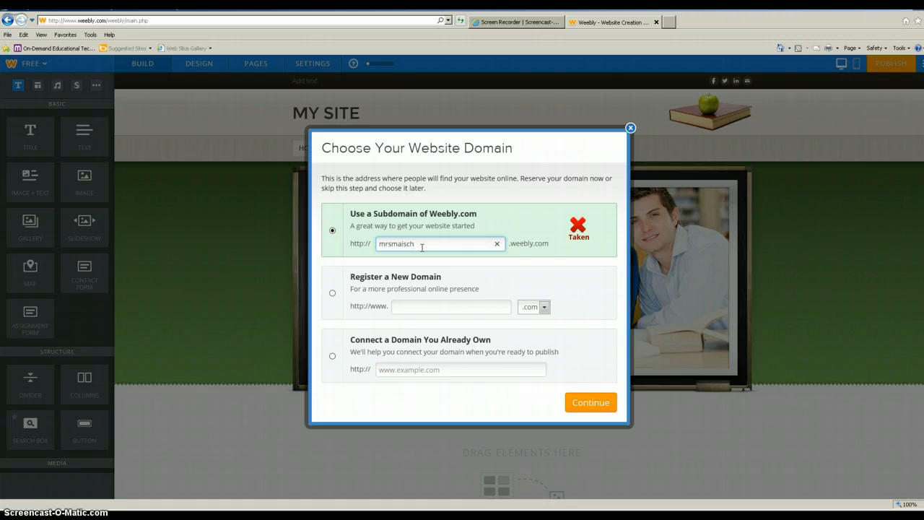
{"action": "type", "text": "1"}
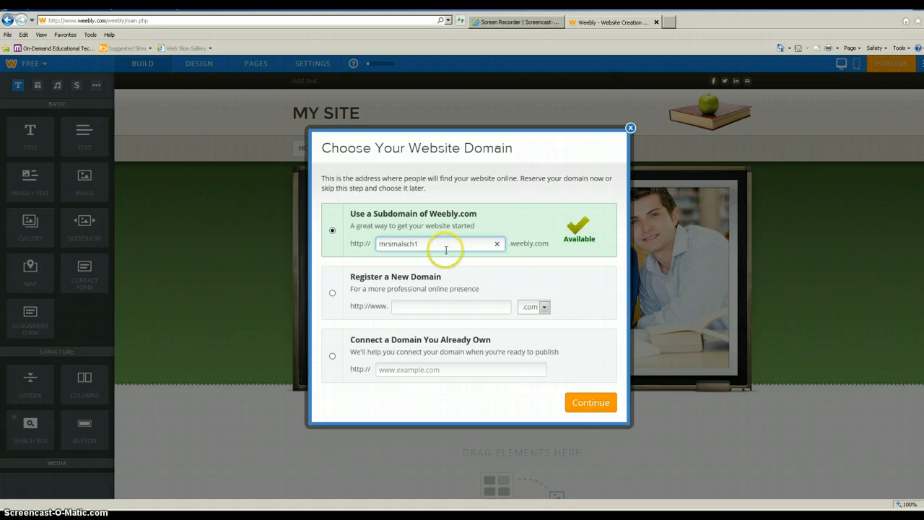
{"action": "left_click", "coordinate": [581, 402]}
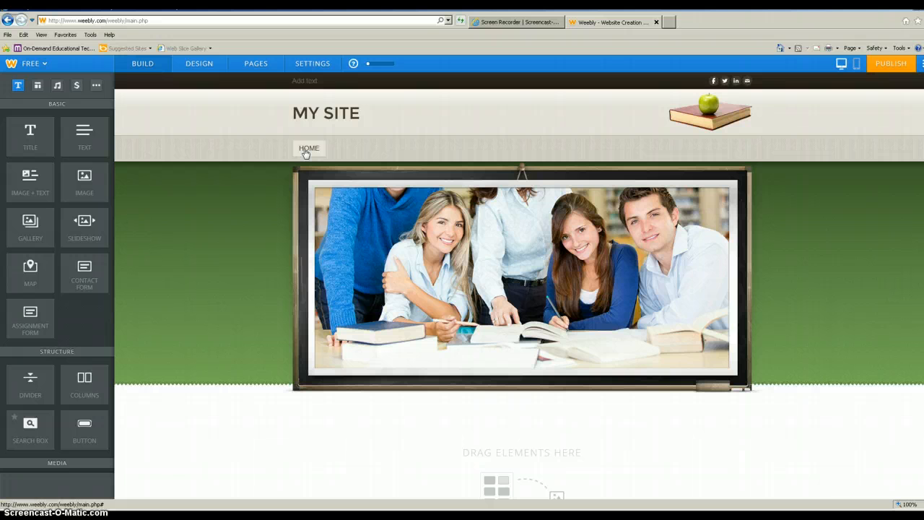
Step: Look through the header photo's Edit Image options without changing anything
{"action": "mouse_move", "coordinate": [551, 198]}
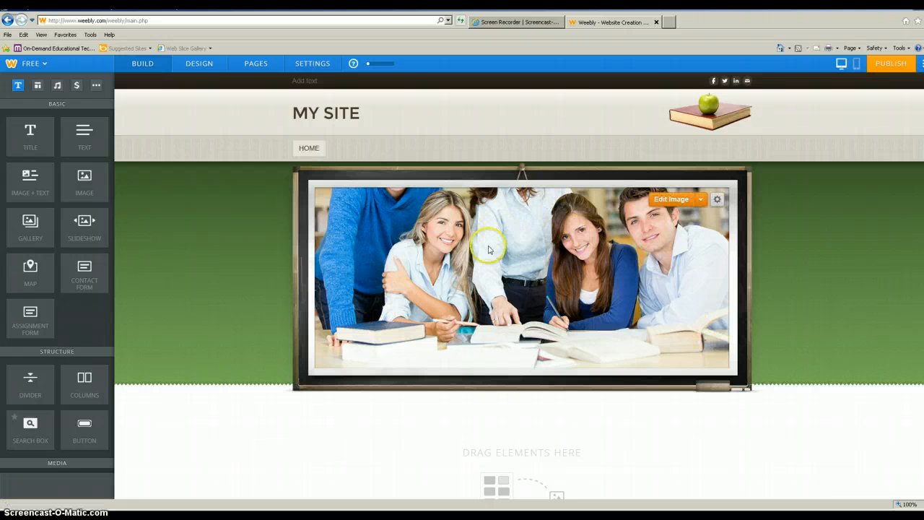
{"action": "left_click", "coordinate": [699, 202]}
{"action": "left_click", "coordinate": [656, 227]}
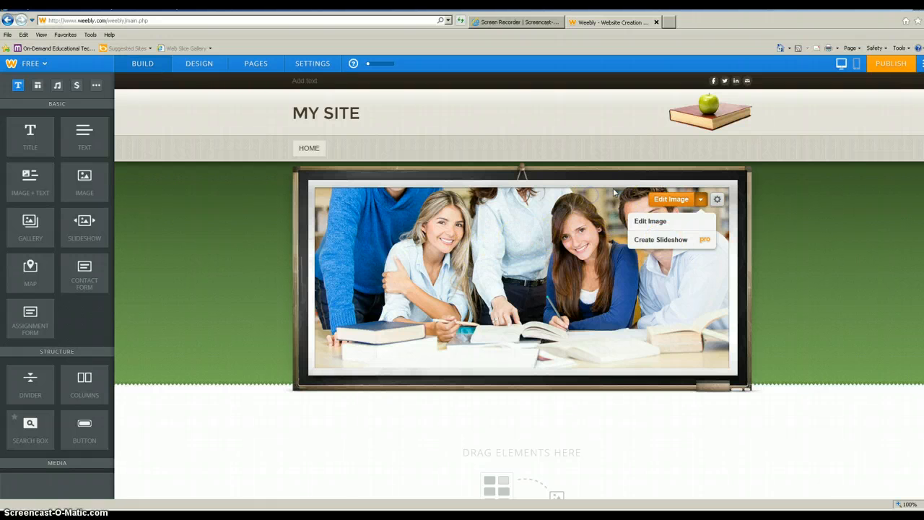
{"action": "left_click", "coordinate": [394, 206]}
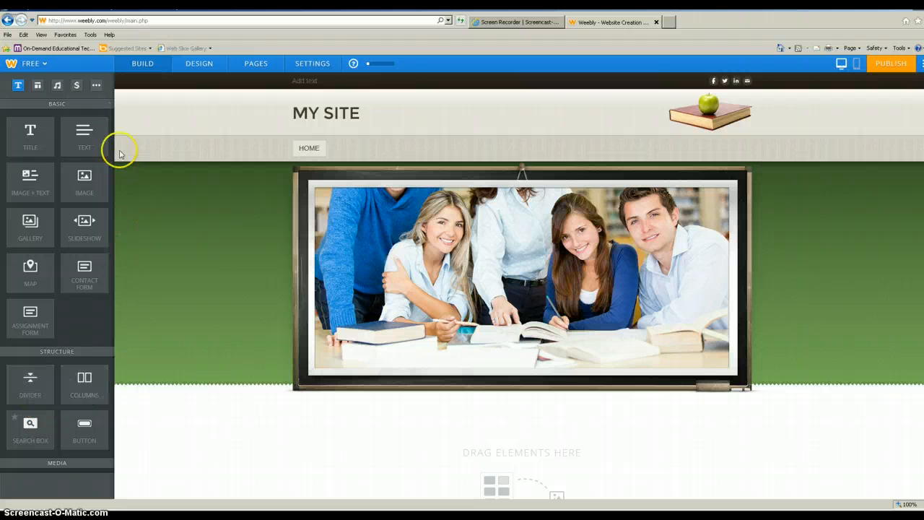
Step: Place a Title element on the page just below the header photo
{"action": "left_click_drag", "start_coordinate": [107, 145], "coordinate": [90, 219]}
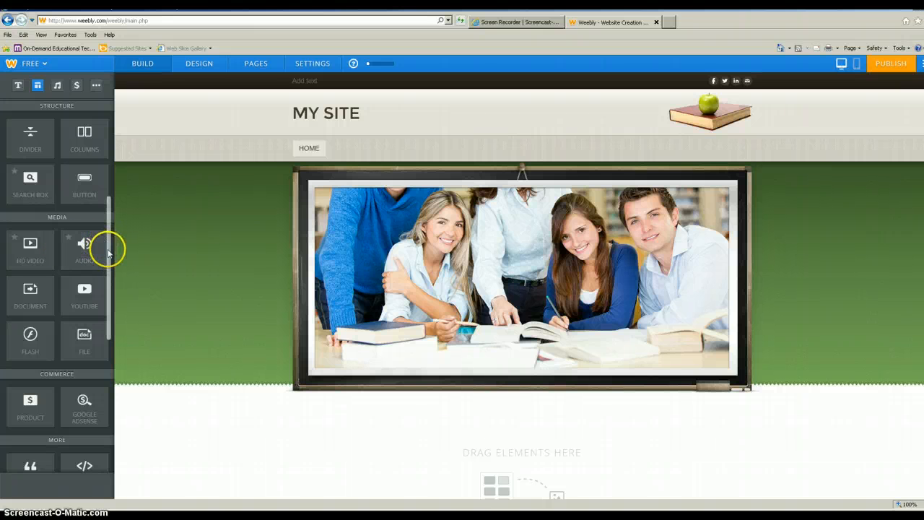
{"action": "left_click_drag", "start_coordinate": [108, 252], "coordinate": [123, 142]}
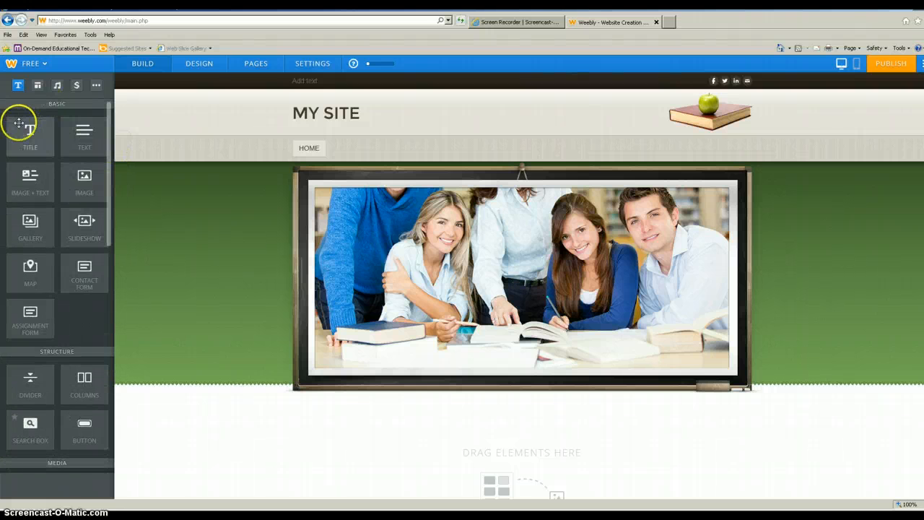
{"action": "left_click_drag", "start_coordinate": [26, 131], "coordinate": [368, 438]}
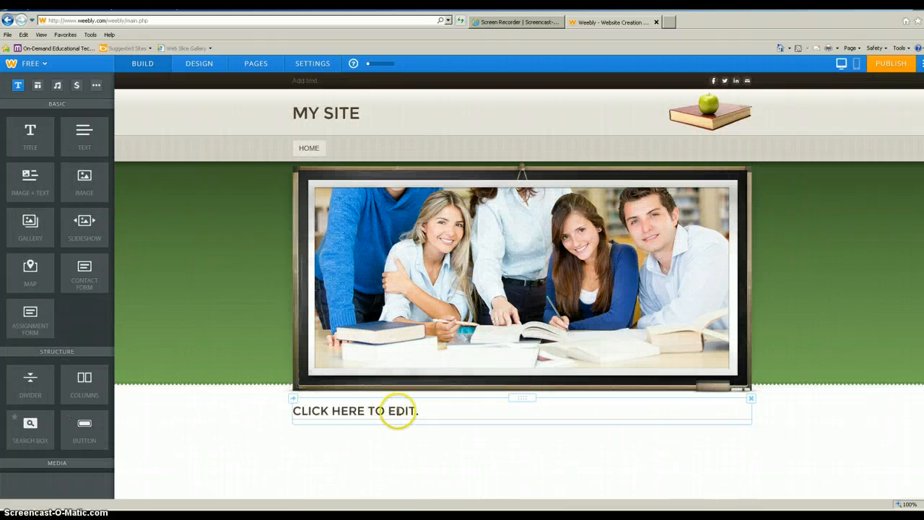
Step: Make the title read WELCOME! and centre it, leaving its text size unchanged
{"action": "left_click", "coordinate": [396, 410]}
{"action": "left_click", "coordinate": [498, 419]}
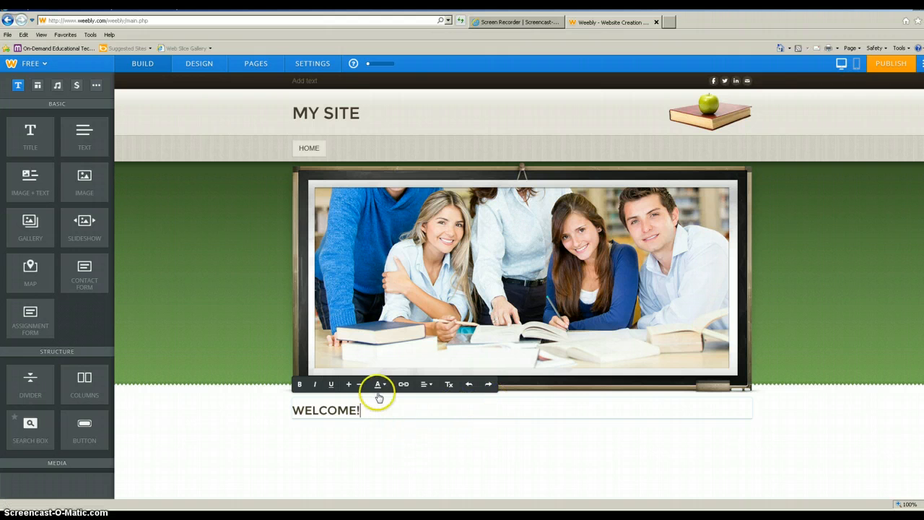
{"action": "double_click", "coordinate": [360, 409]}
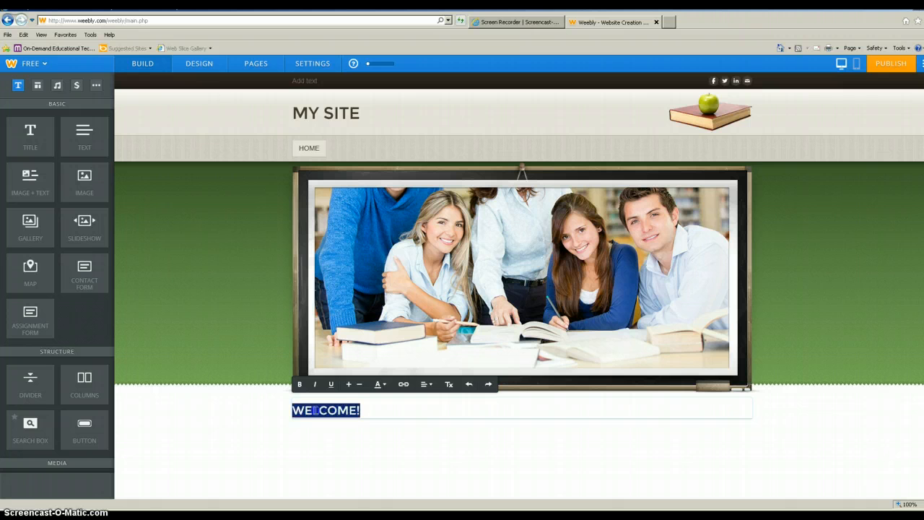
{"action": "left_click", "coordinate": [425, 384]}
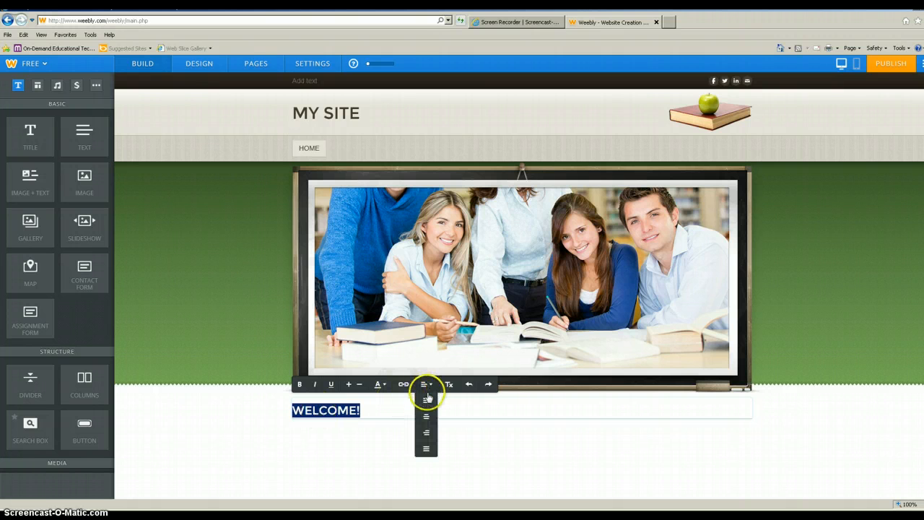
{"action": "left_click", "coordinate": [427, 418]}
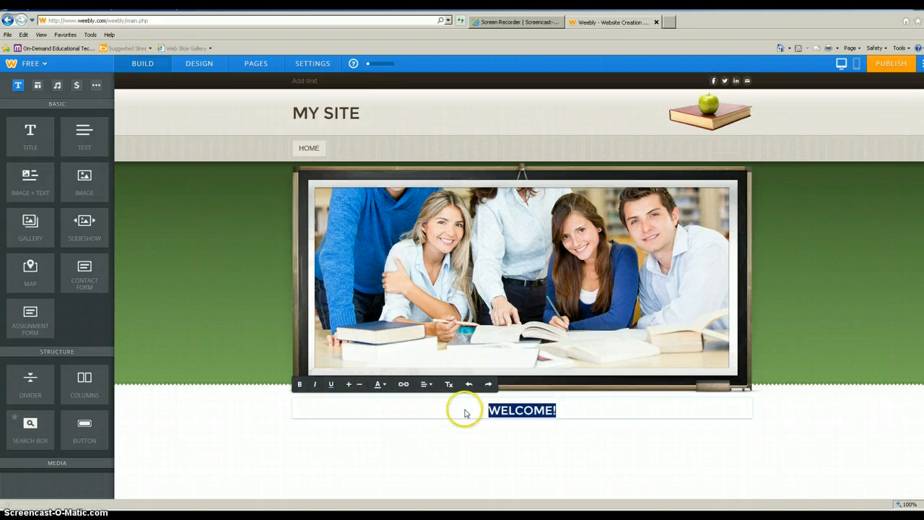
{"action": "left_click", "coordinate": [348, 385]}
{"action": "left_click", "coordinate": [348, 385]}
{"action": "left_click", "coordinate": [360, 385]}
{"action": "left_click", "coordinate": [359, 385]}
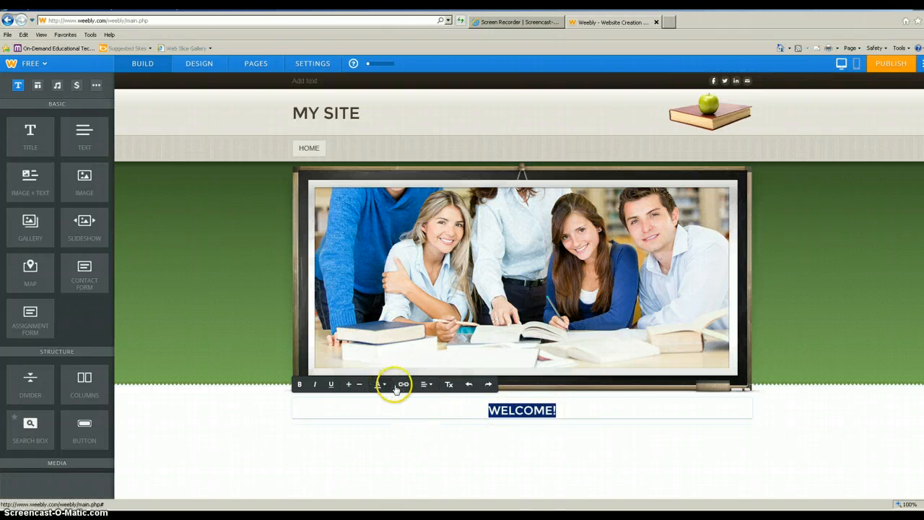
Step: Add a second line reading CLICK HERE beneath WELCOME!
{"action": "left_click", "coordinate": [581, 410]}
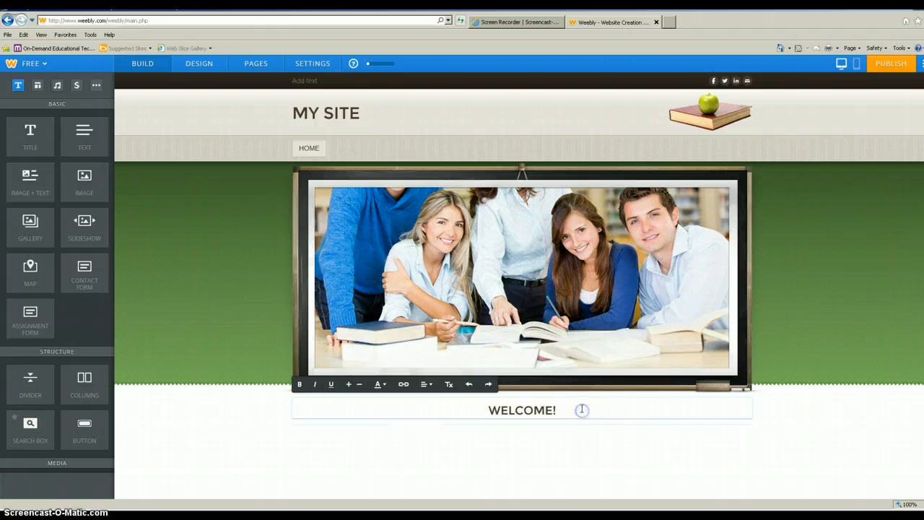
{"action": "key", "text": "Return"}
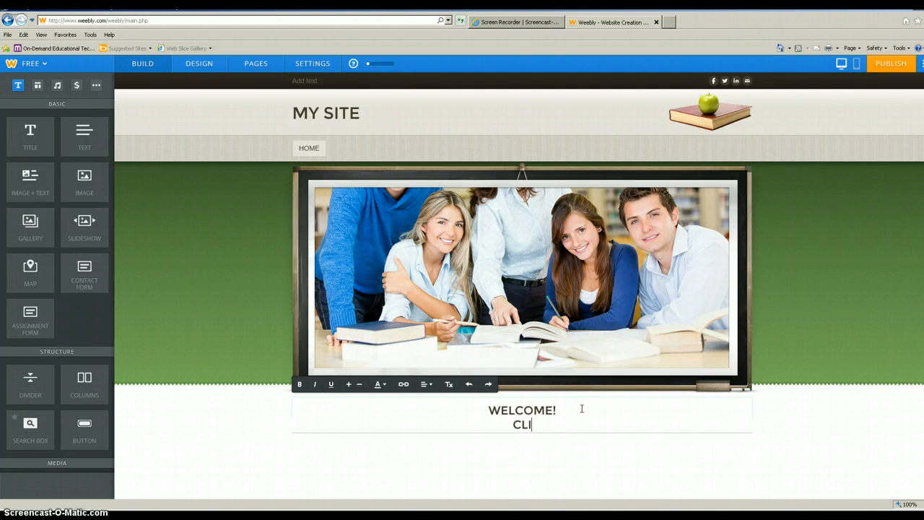
{"action": "type", "text": "CLICK HERE"}
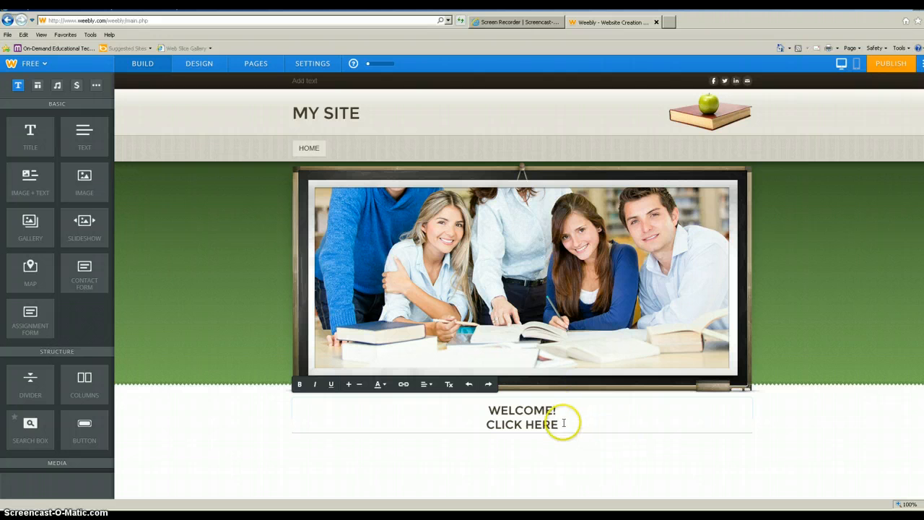
{"action": "left_click_drag", "start_coordinate": [552, 425], "coordinate": [499, 425]}
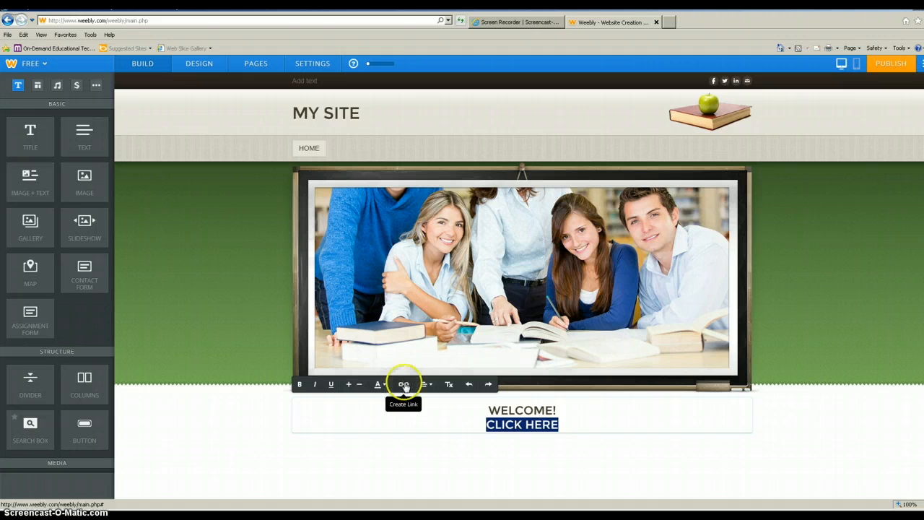
{"action": "left_click", "coordinate": [606, 420]}
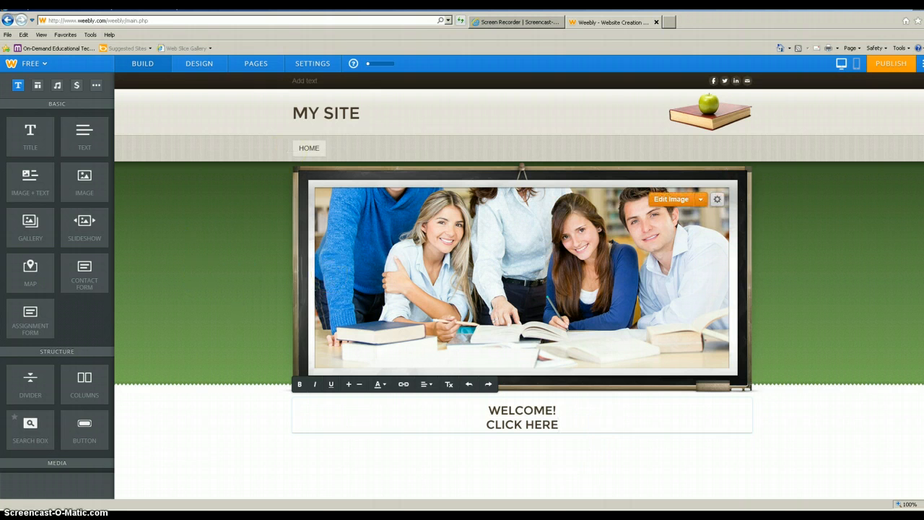
Step: Add an empty Image block and a Contact Form below the welcome text, then edit the form heading
{"action": "left_click_drag", "start_coordinate": [77, 181], "coordinate": [524, 481]}
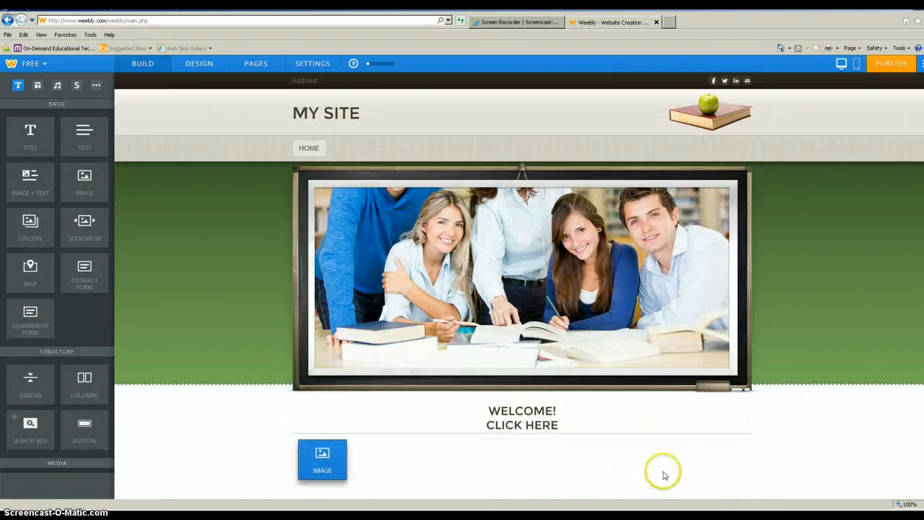
{"action": "scroll", "coordinate": [761, 467], "scroll_direction": "down", "scroll_amount": 2}
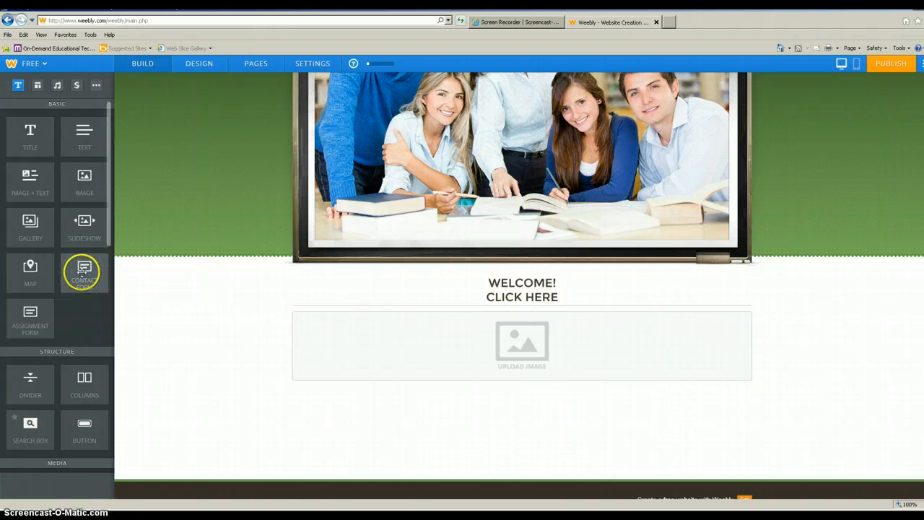
{"action": "left_click_drag", "start_coordinate": [83, 272], "coordinate": [456, 414]}
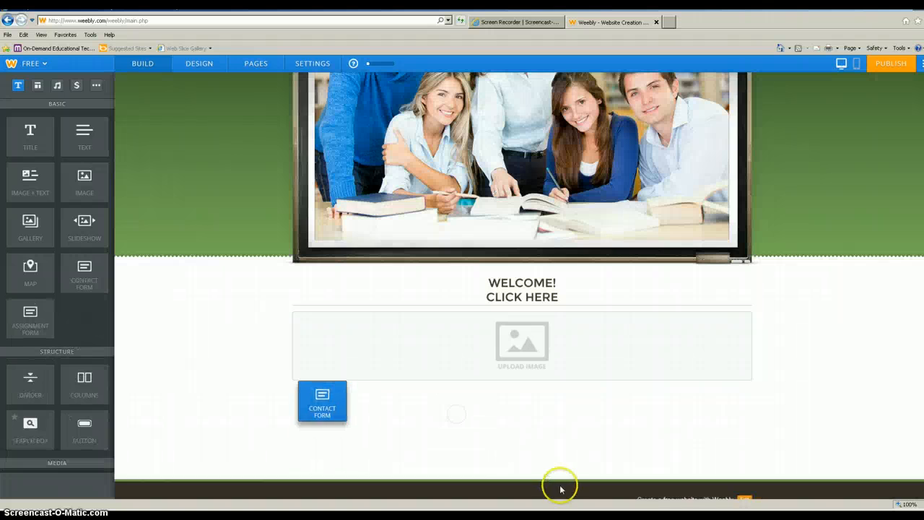
{"action": "left_click", "coordinate": [390, 397]}
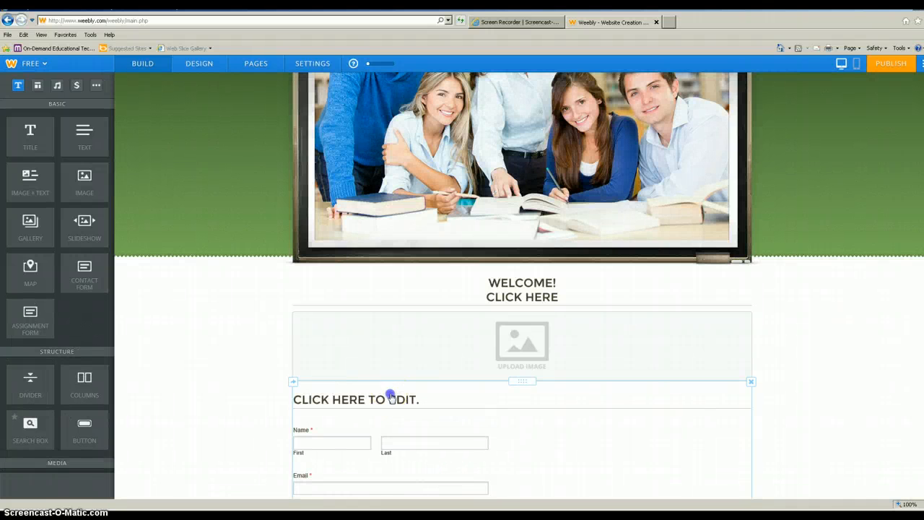
{"action": "left_click", "coordinate": [354, 400]}
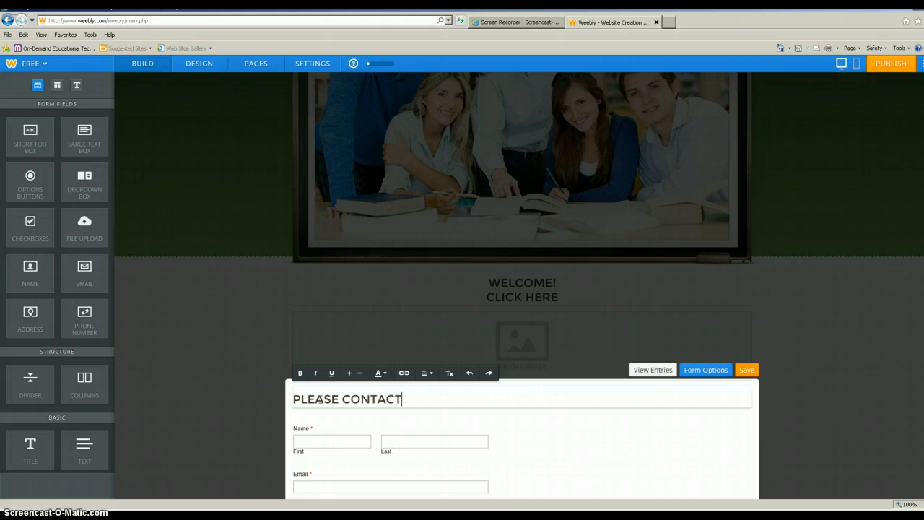
Step: Scroll down to view the PLEASE CONTACT form's Name, Email and Comment fields and Submit button
{"action": "scroll", "coordinate": [392, 419], "scroll_direction": "down", "scroll_amount": 3}
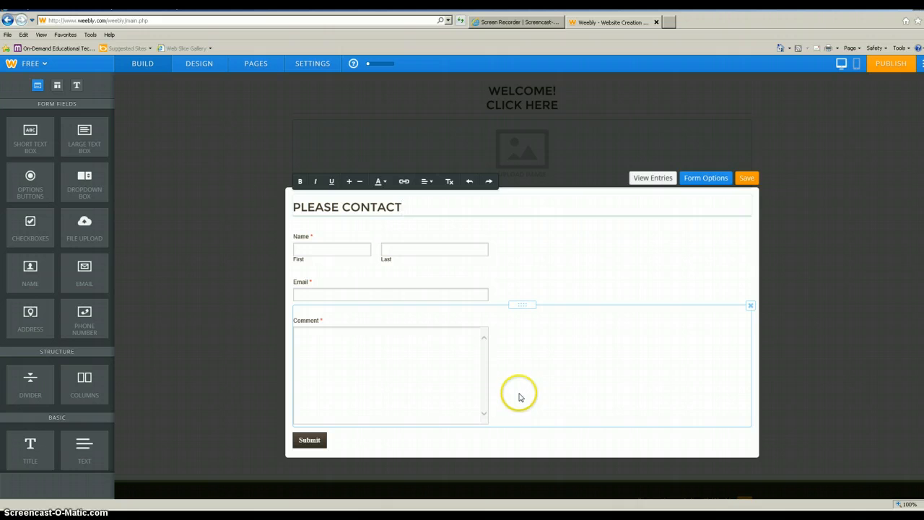
Step: Save the contact form edits and return to the home page editor
{"action": "left_click", "coordinate": [746, 178]}
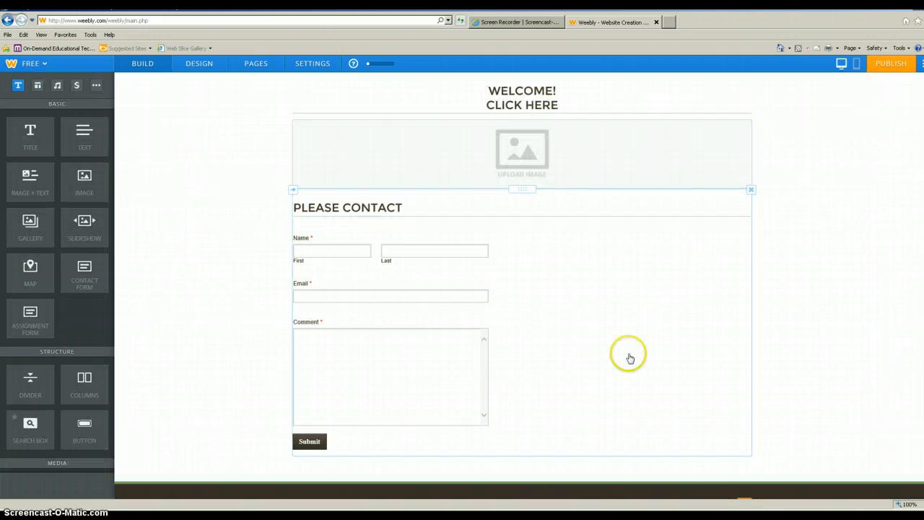
{"action": "scroll", "coordinate": [640, 350], "scroll_direction": "down", "scroll_amount": 1}
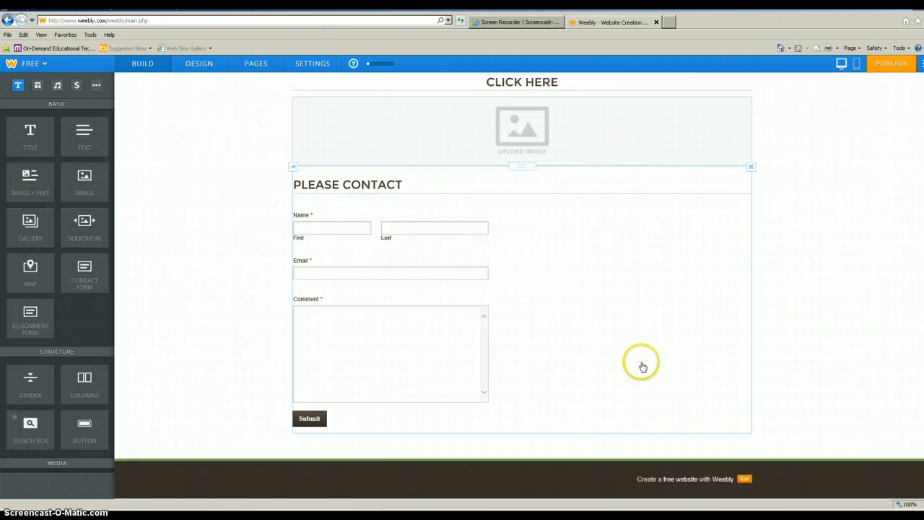
{"action": "scroll", "coordinate": [621, 332], "scroll_direction": "up", "scroll_amount": 5}
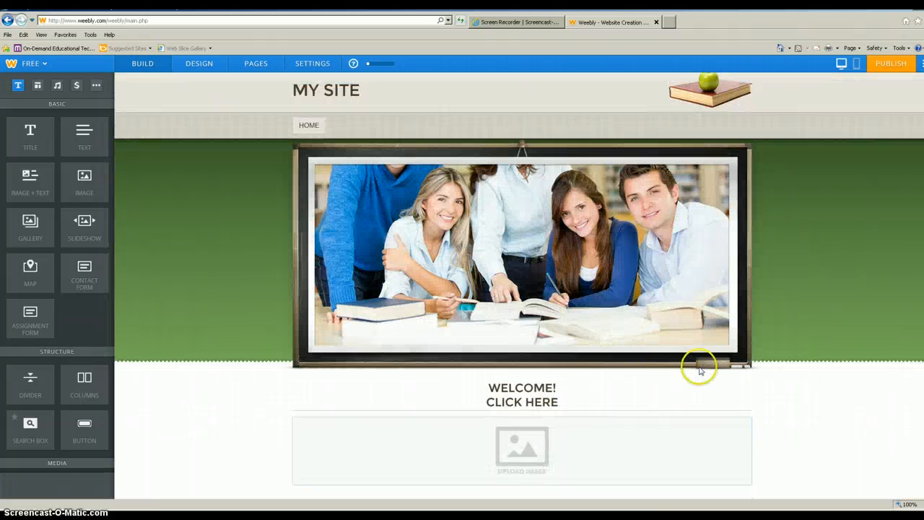
{"action": "scroll", "coordinate": [699, 367], "scroll_direction": "up", "scroll_amount": 1}
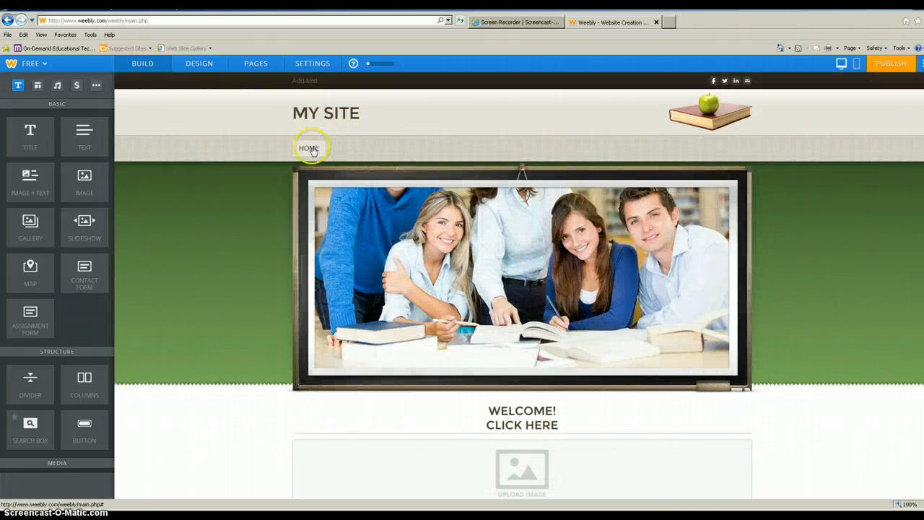
Step: Add a standard page named Math with the Short Header layout and open it for editing
{"action": "left_click", "coordinate": [256, 63]}
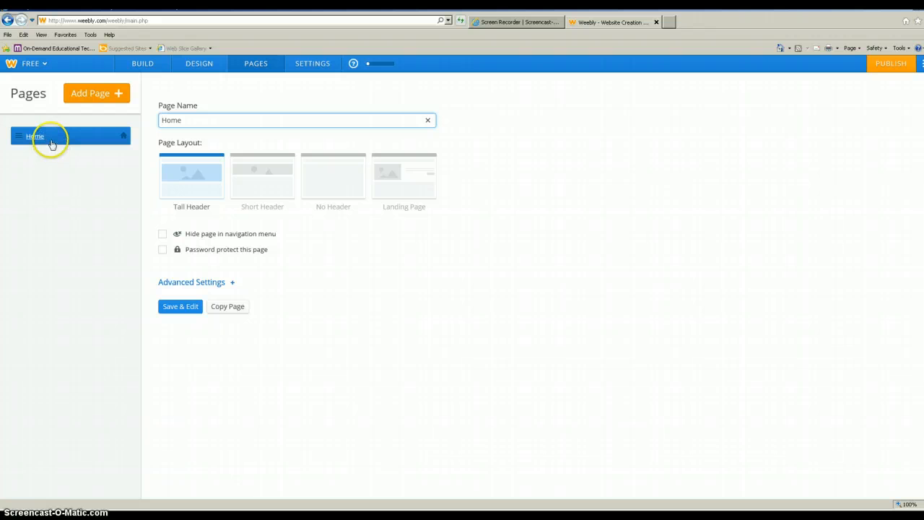
{"action": "left_click", "coordinate": [84, 96]}
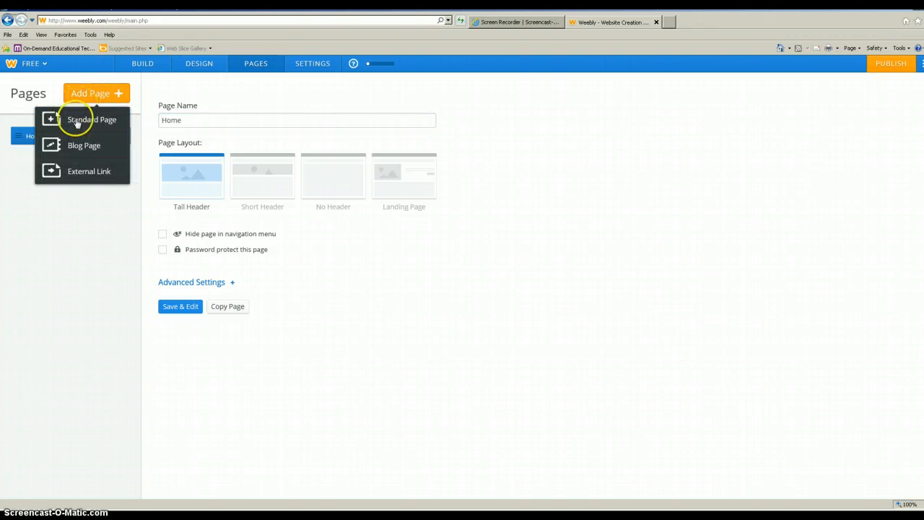
{"action": "left_click", "coordinate": [75, 123]}
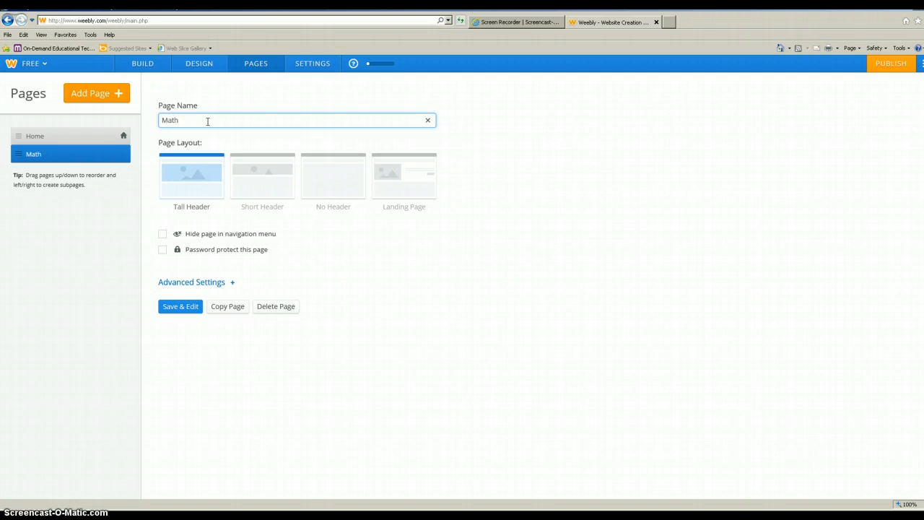
{"action": "left_click", "coordinate": [268, 187]}
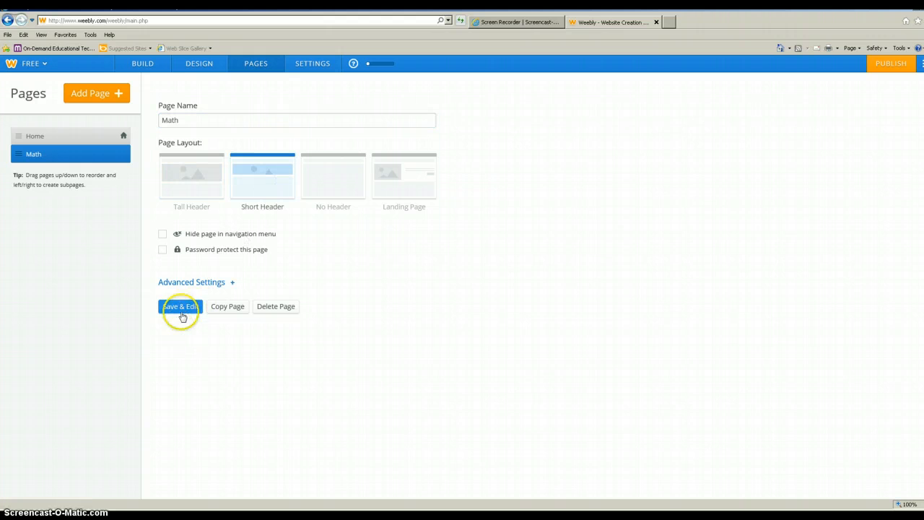
{"action": "left_click", "coordinate": [181, 307]}
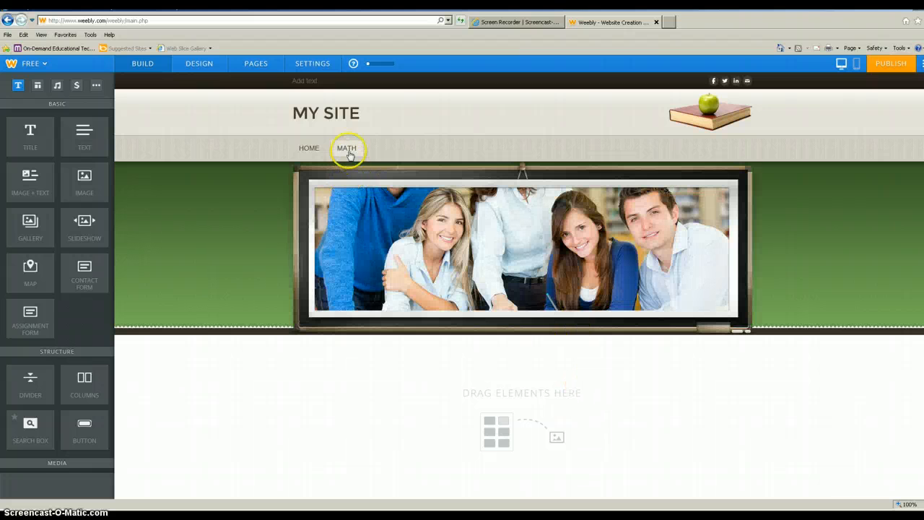
Step: Add a form with Name, Email and Upload File fields to the Math page
{"action": "scroll", "coordinate": [581, 382], "scroll_direction": "down", "scroll_amount": 2}
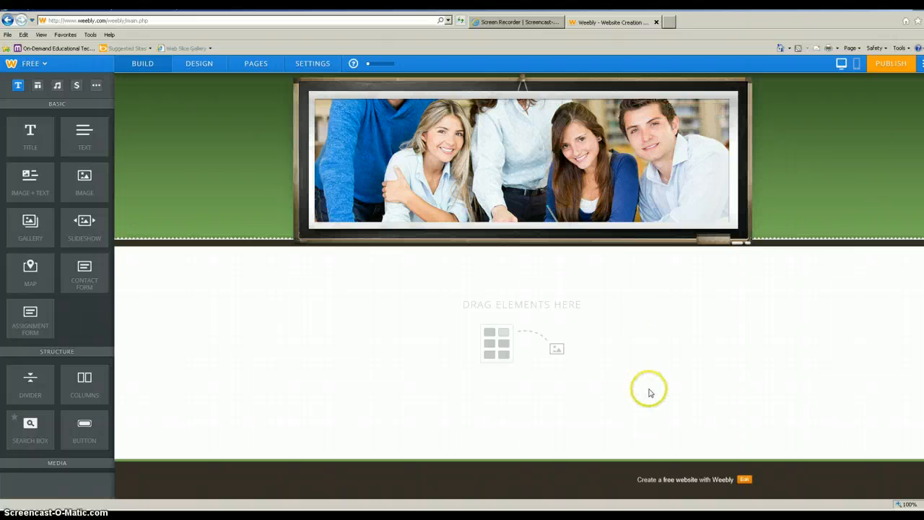
{"action": "scroll", "coordinate": [649, 392], "scroll_direction": "up", "scroll_amount": 2}
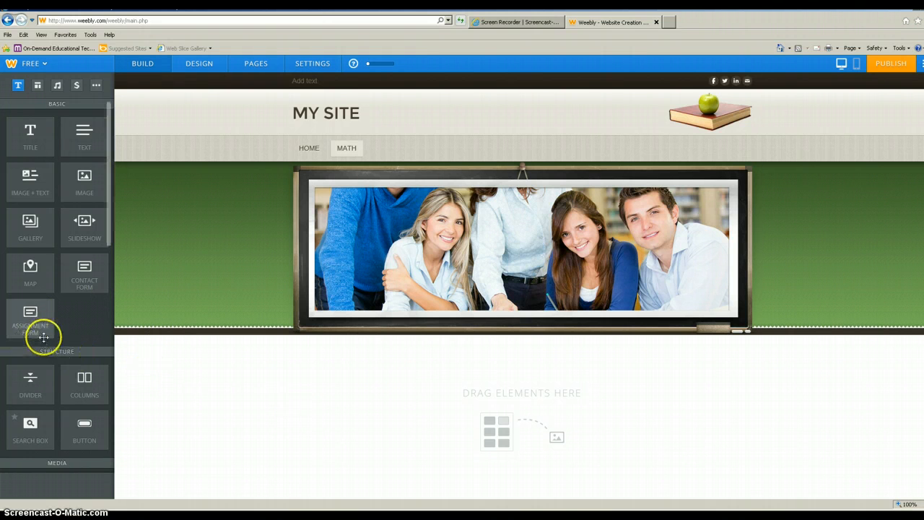
{"action": "left_click_drag", "start_coordinate": [29, 320], "coordinate": [355, 409]}
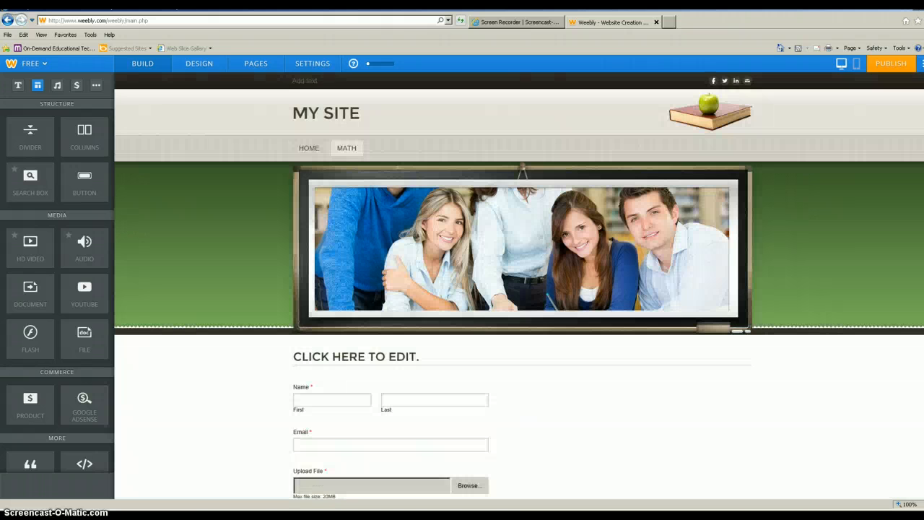
Step: Place a Divider element from the Structure section below the form's Submit button
{"action": "scroll", "coordinate": [518, 284], "scroll_direction": "down", "scroll_amount": 2}
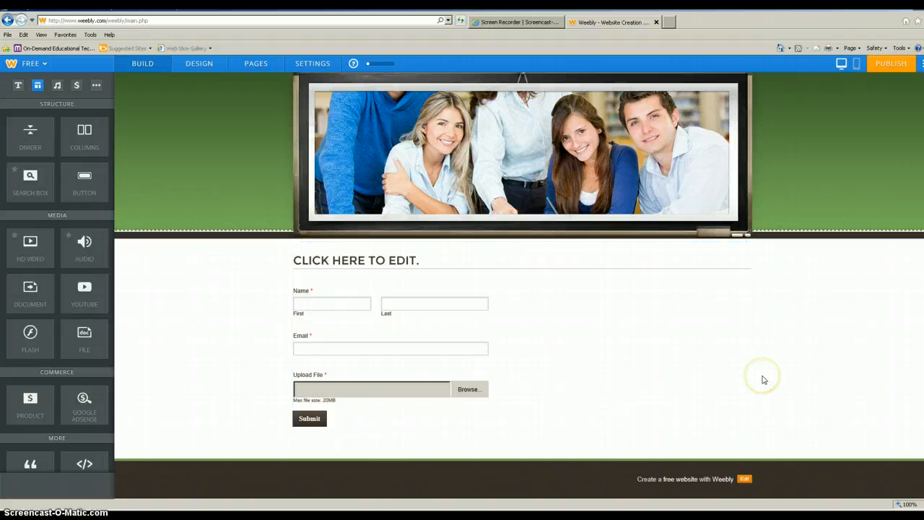
{"action": "scroll", "coordinate": [763, 379], "scroll_direction": "up", "scroll_amount": 2}
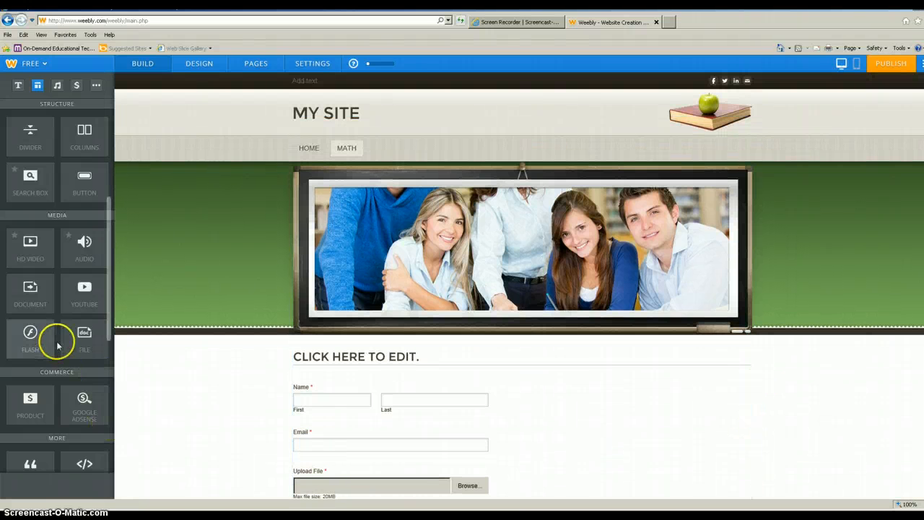
{"action": "left_click_drag", "start_coordinate": [108, 331], "coordinate": [109, 270]}
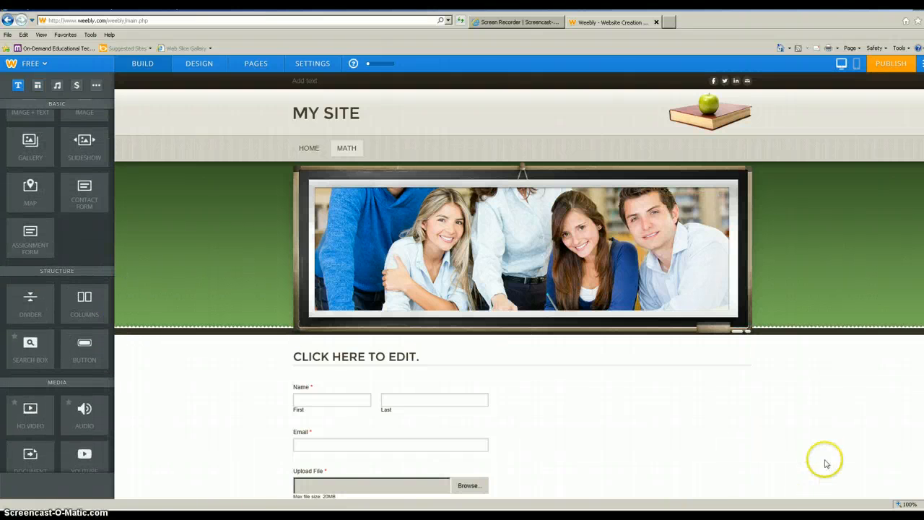
{"action": "scroll", "coordinate": [808, 454], "scroll_direction": "down", "scroll_amount": 2}
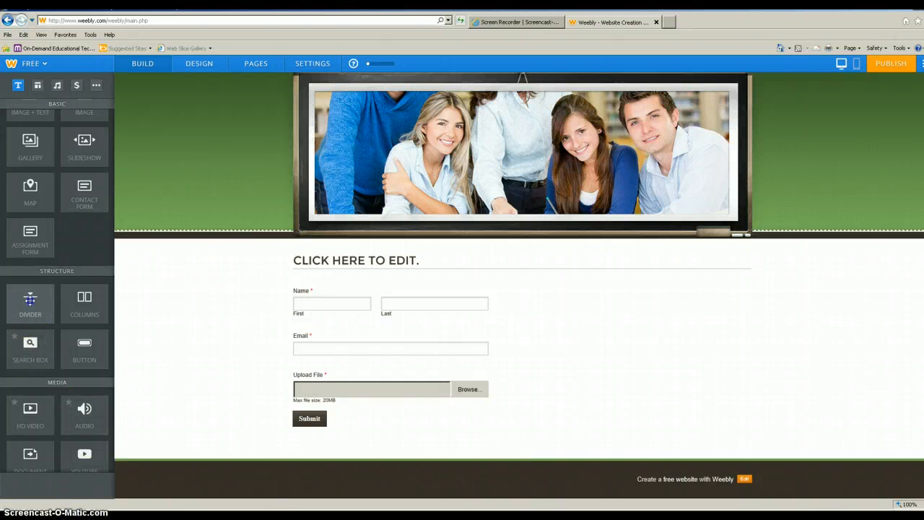
{"action": "left_click_drag", "start_coordinate": [30, 300], "coordinate": [392, 435]}
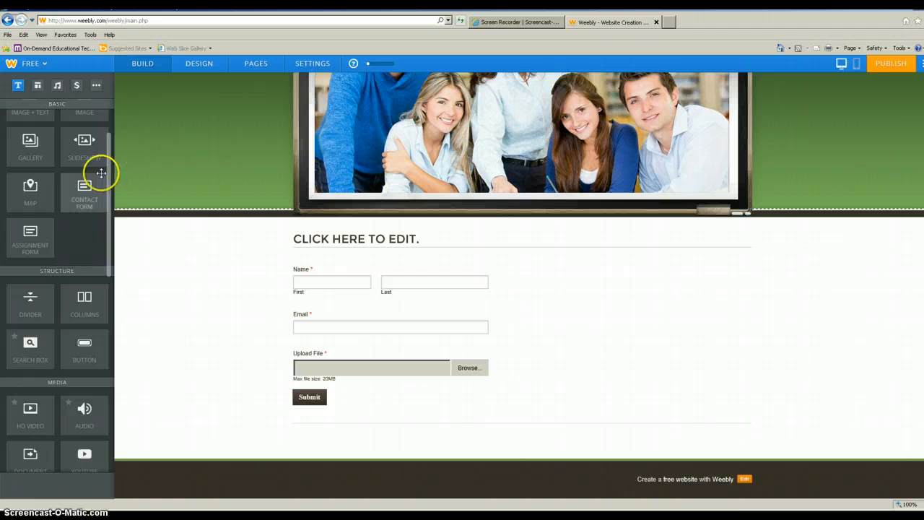
{"action": "scroll", "coordinate": [108, 178], "scroll_direction": "up", "scroll_amount": 3}
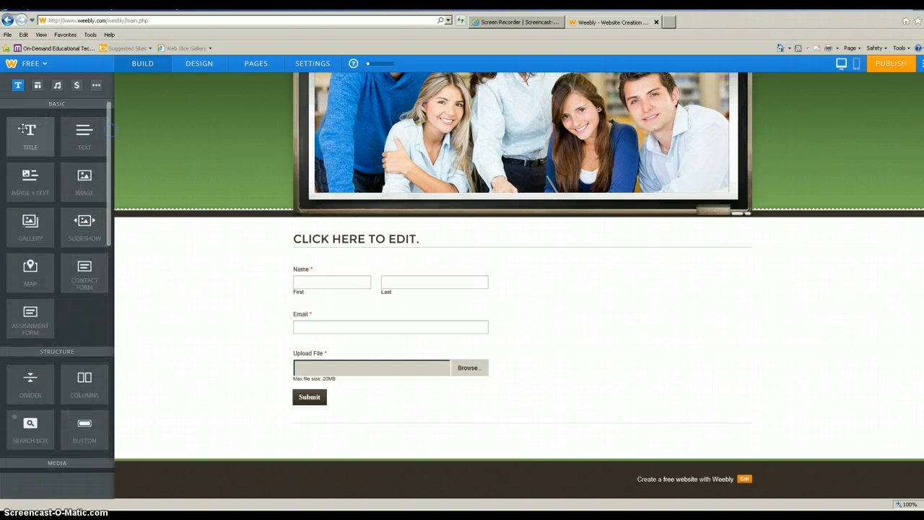
Step: Drop a Title block beneath the divider and enter the heading MATH CLASS
{"action": "left_click_drag", "start_coordinate": [29, 132], "coordinate": [338, 471]}
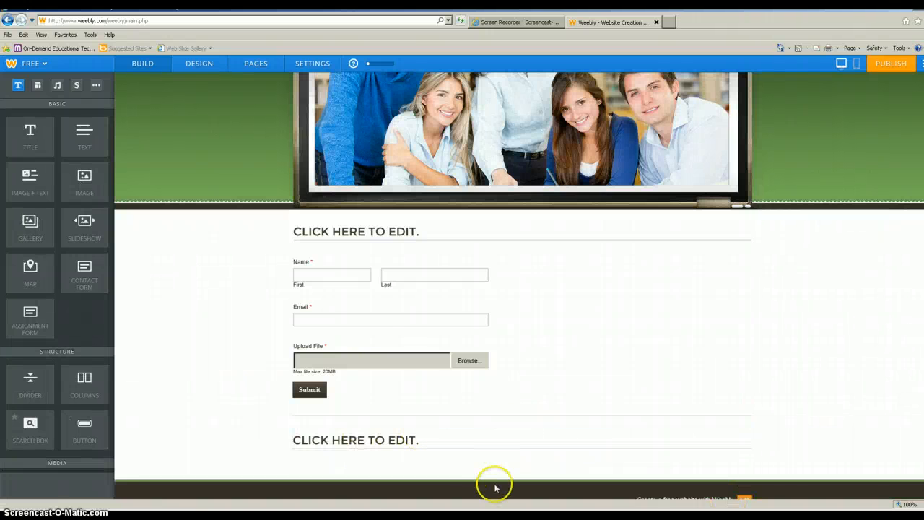
{"action": "left_click", "coordinate": [421, 439]}
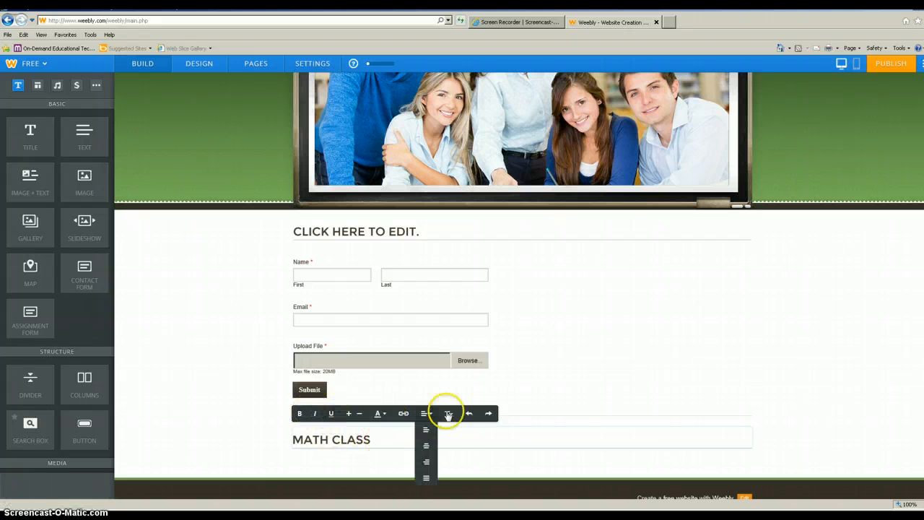
{"action": "left_click", "coordinate": [464, 452]}
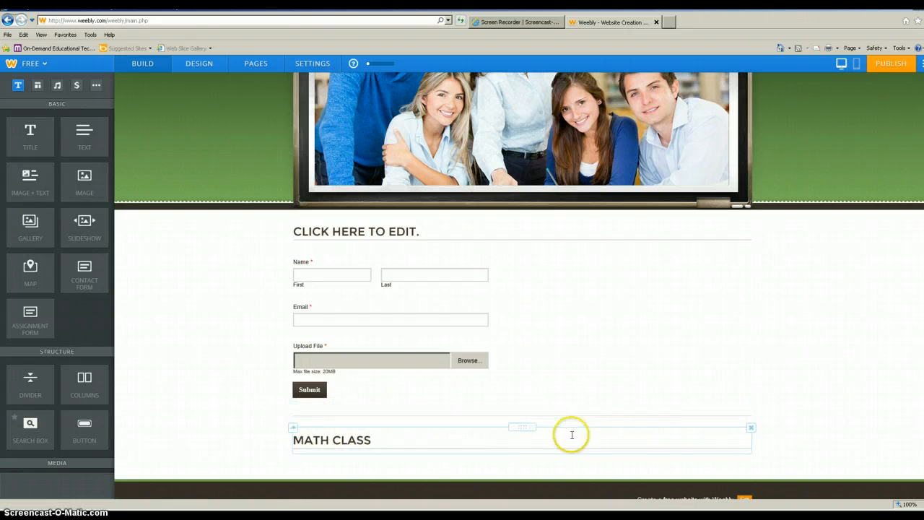
{"action": "scroll", "coordinate": [741, 397], "scroll_direction": "up", "scroll_amount": 2}
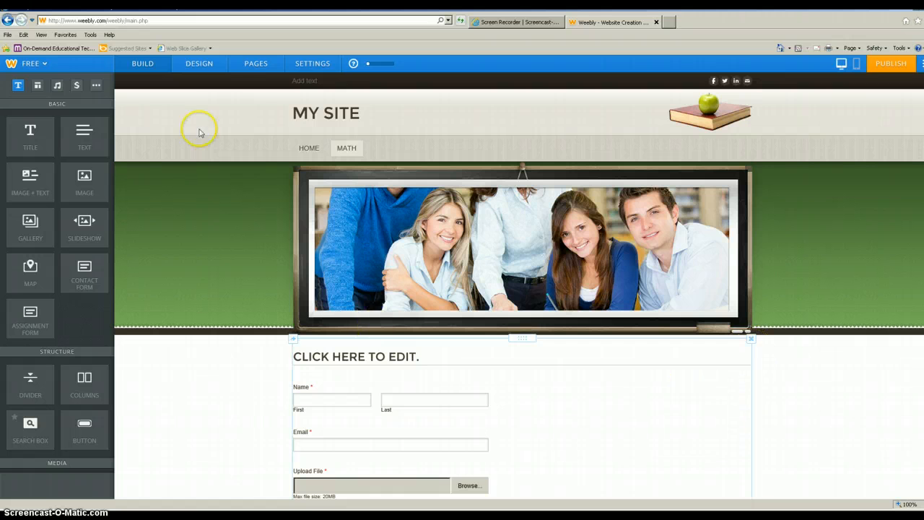
Step: Add a standard page called LAL with the Landing Page layout, then save and edit it
{"action": "left_click", "coordinate": [251, 64]}
{"action": "left_click", "coordinate": [100, 93]}
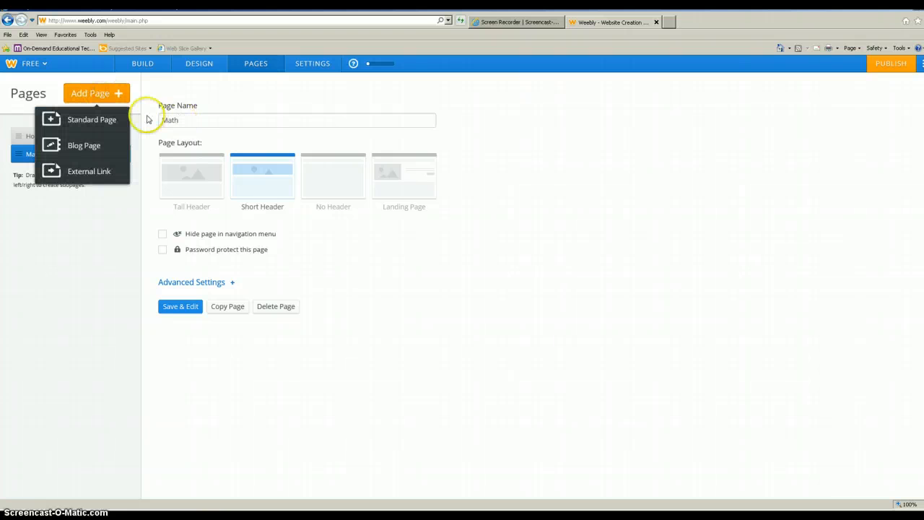
{"action": "left_click", "coordinate": [110, 118]}
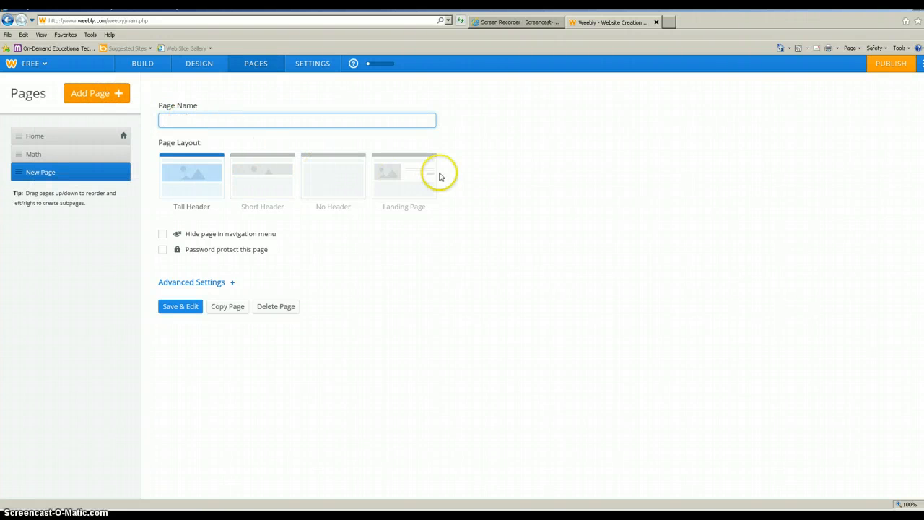
{"action": "left_click", "coordinate": [388, 174]}
{"action": "left_click", "coordinate": [213, 120]}
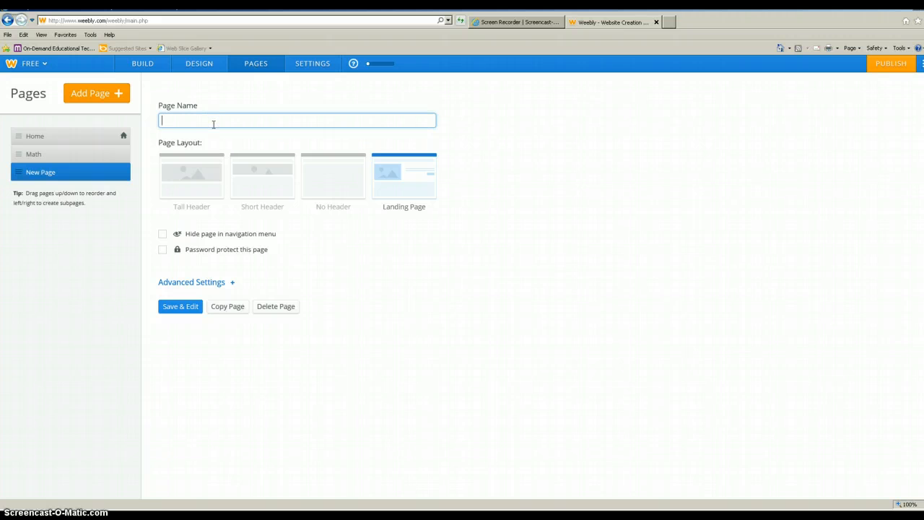
{"action": "type", "text": "LAL"}
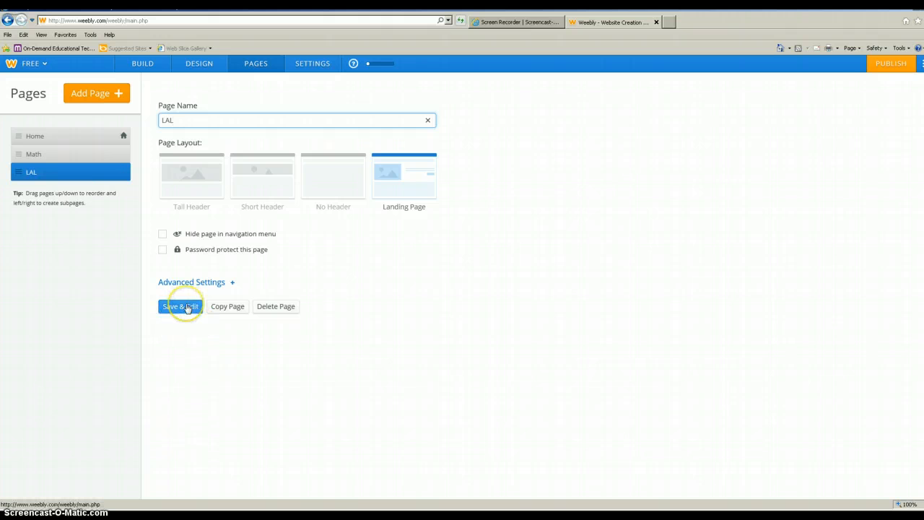
{"action": "left_click", "coordinate": [186, 307]}
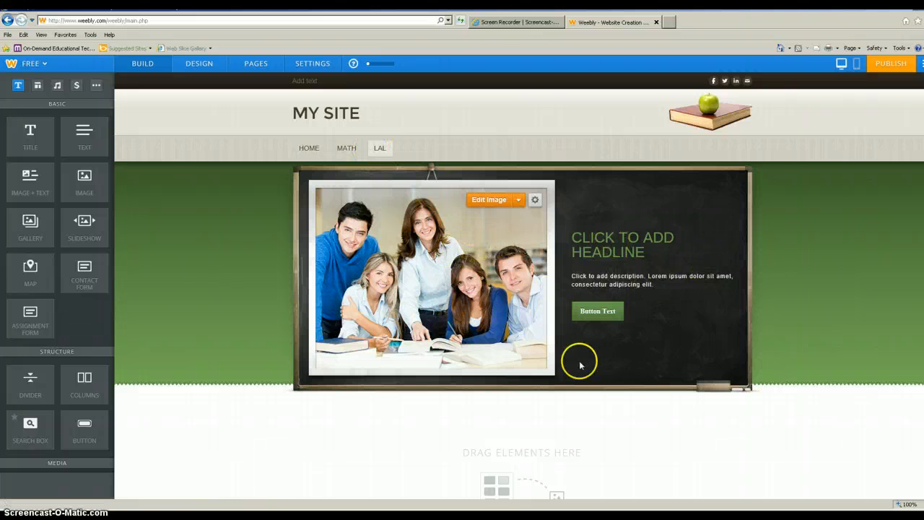
Step: Replace the MY SITE header title text with the teacher's name
{"action": "scroll", "coordinate": [636, 404], "scroll_direction": "down", "scroll_amount": 1}
{"action": "scroll", "coordinate": [647, 422], "scroll_direction": "down", "scroll_amount": 1}
{"action": "scroll", "coordinate": [648, 421], "scroll_direction": "up", "scroll_amount": 2}
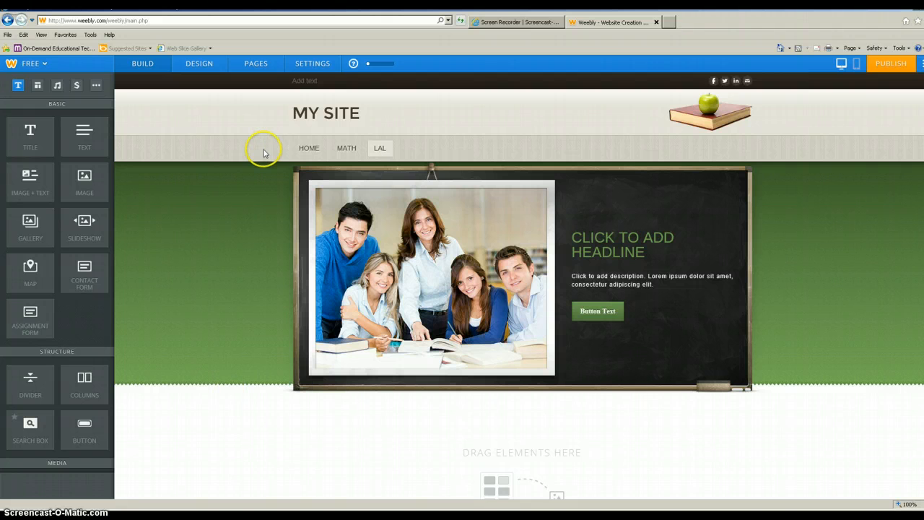
{"action": "left_click", "coordinate": [314, 109]}
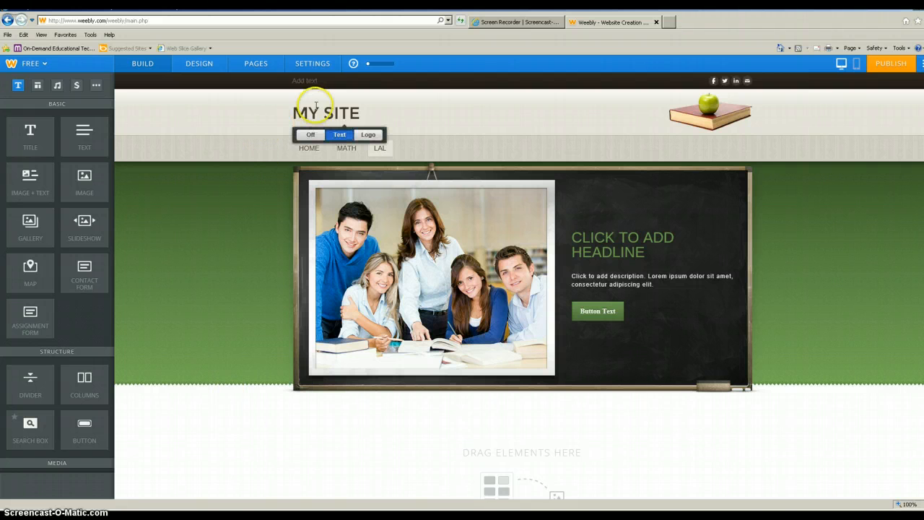
{"action": "left_click", "coordinate": [352, 111]}
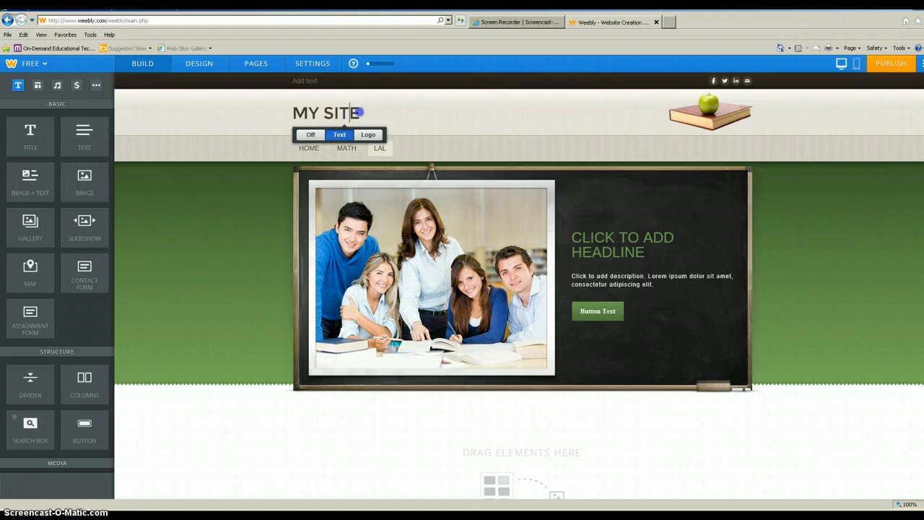
{"action": "key", "text": "BackSpace"}
{"action": "key", "text": "BackSpace"}
{"action": "key", "text": "BackSpace"}
{"action": "key", "text": "BackSpace"}
{"action": "key", "text": "BackSpace"}
{"action": "key", "text": "BackSpace"}
{"action": "key", "text": "BackSpace"}
{"action": "type", "text": "MRS. MAISCH"}
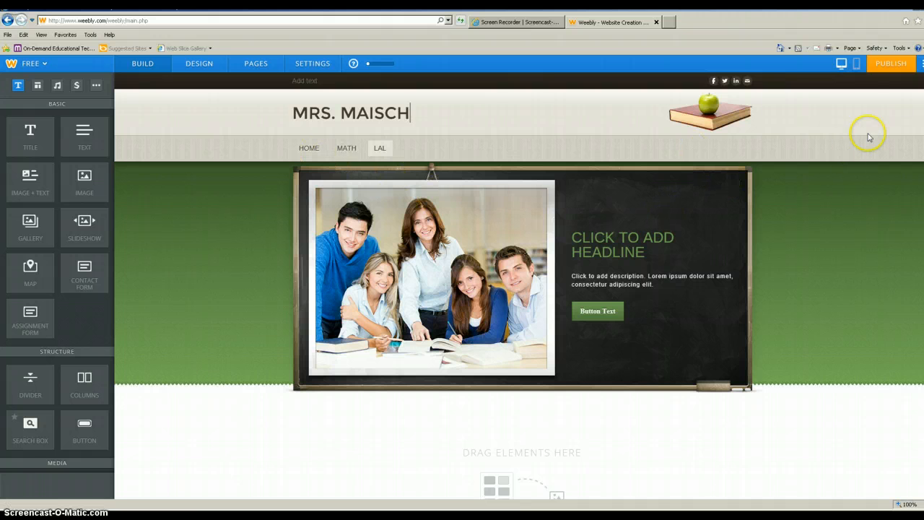
Step: Publish to the free weebly.com subdomain, skip categorization, and dismiss the Website Published dialog
{"action": "left_click", "coordinate": [884, 65]}
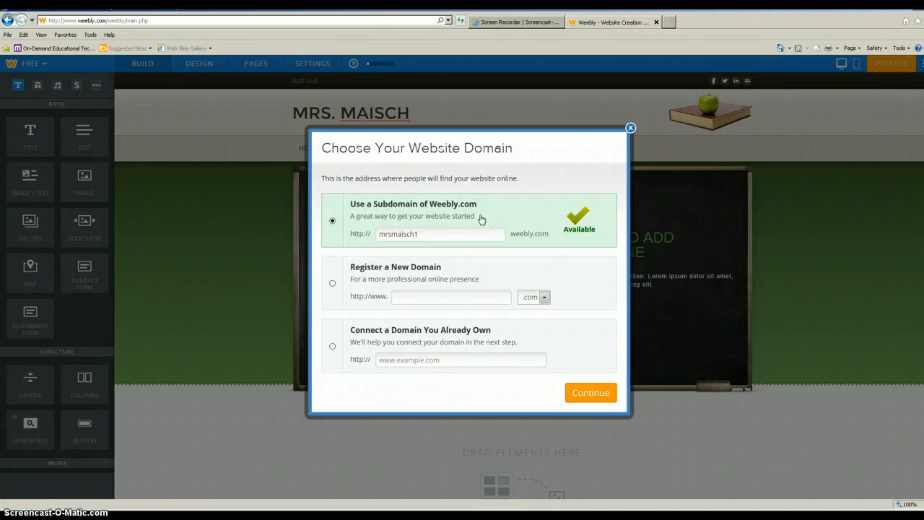
{"action": "left_click", "coordinate": [606, 399]}
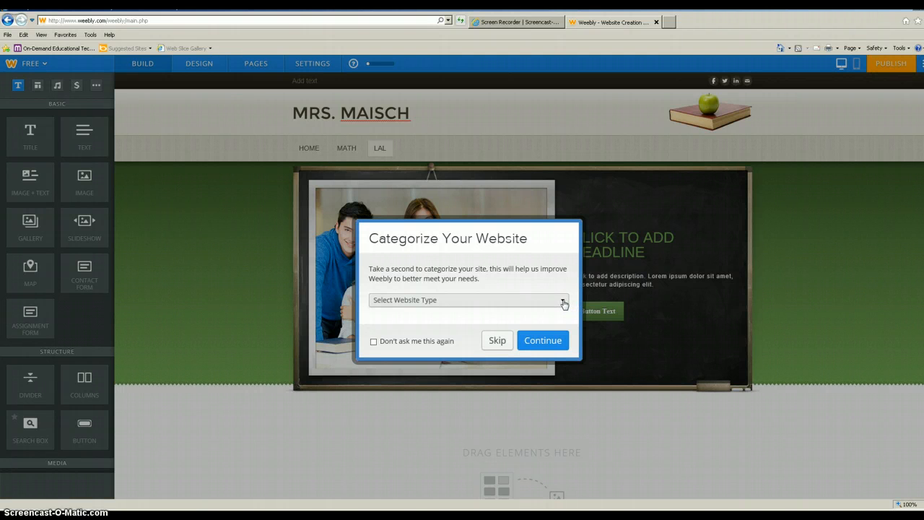
{"action": "left_click", "coordinate": [497, 340]}
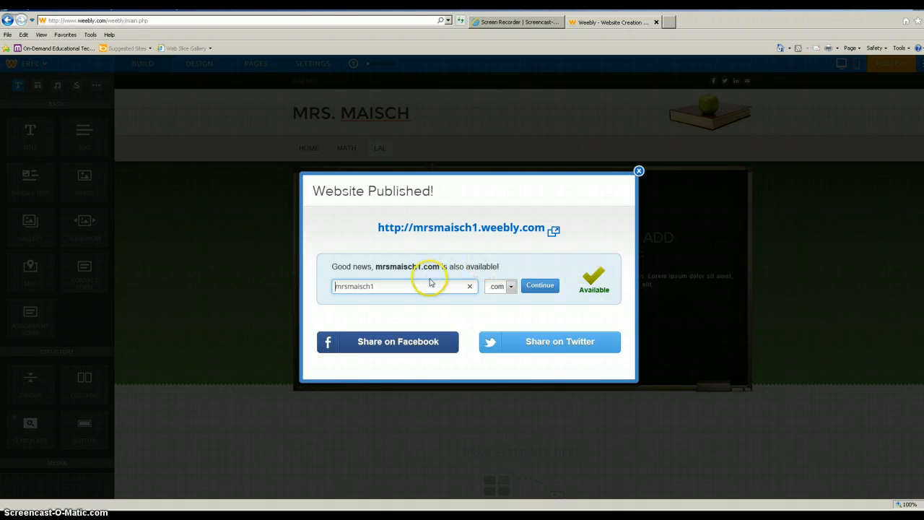
{"action": "left_click", "coordinate": [639, 171]}
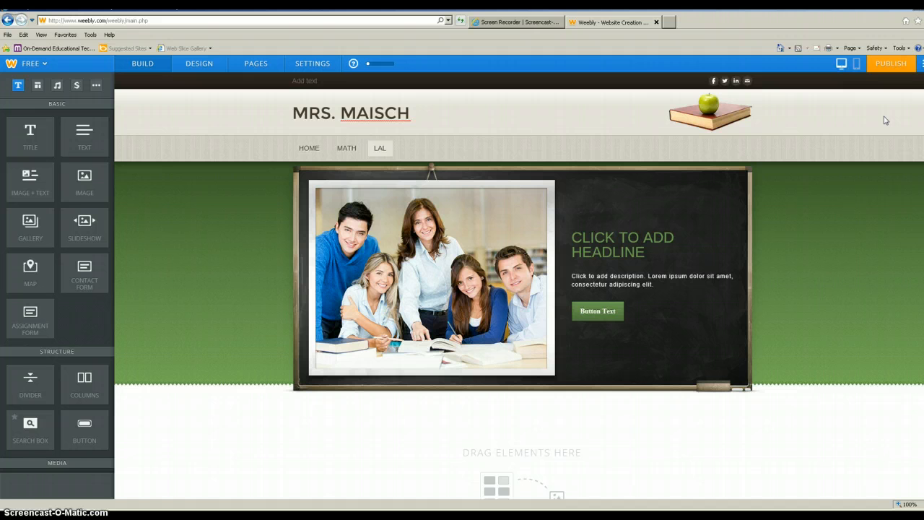
Step: Go to the Home page and scroll through its contact form
{"action": "left_click", "coordinate": [303, 150]}
{"action": "scroll", "coordinate": [831, 354], "scroll_direction": "down", "scroll_amount": 5}
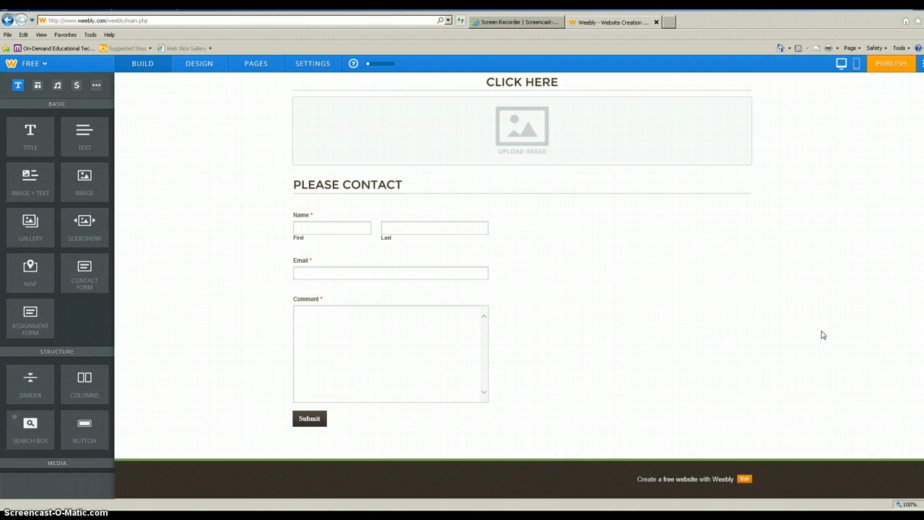
{"action": "scroll", "coordinate": [822, 334], "scroll_direction": "up", "scroll_amount": 5}
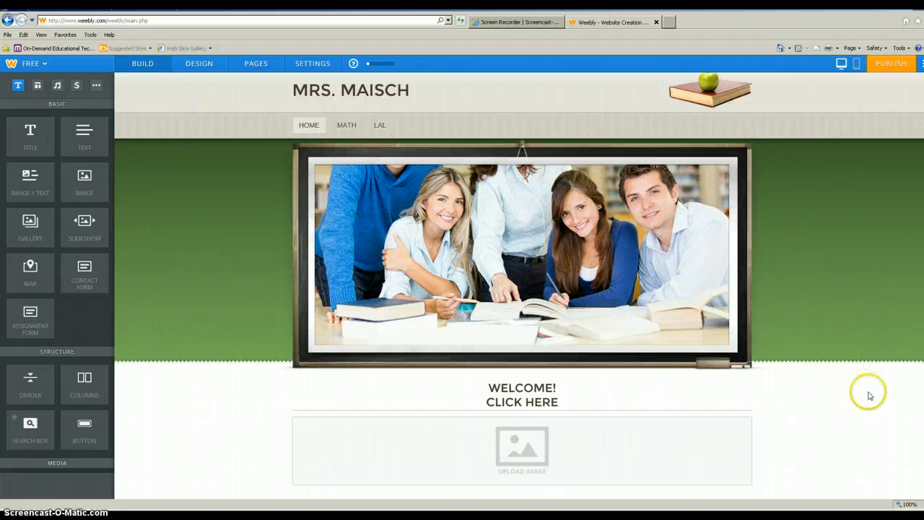
Step: Switch to the Math page and glance over its upload form
{"action": "left_click", "coordinate": [347, 125]}
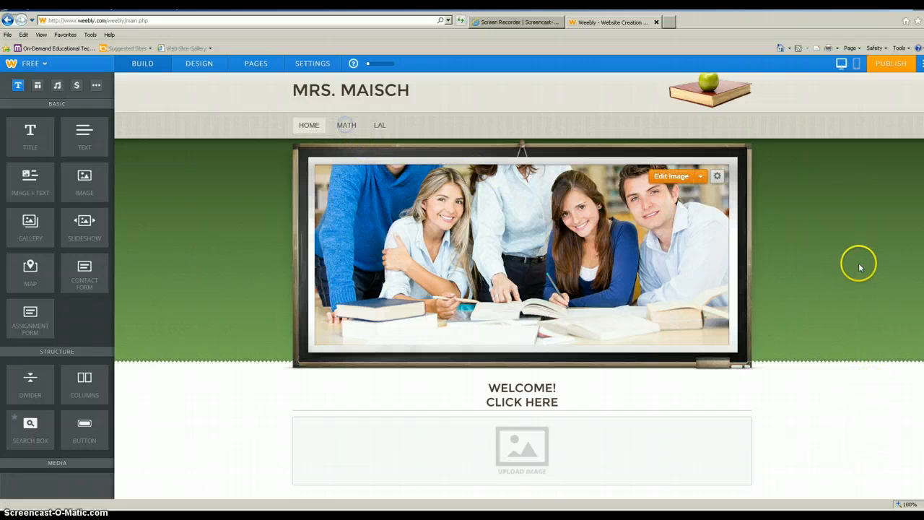
{"action": "scroll", "coordinate": [884, 296], "scroll_direction": "down", "scroll_amount": 2}
{"action": "scroll", "coordinate": [887, 299], "scroll_direction": "up", "scroll_amount": 2}
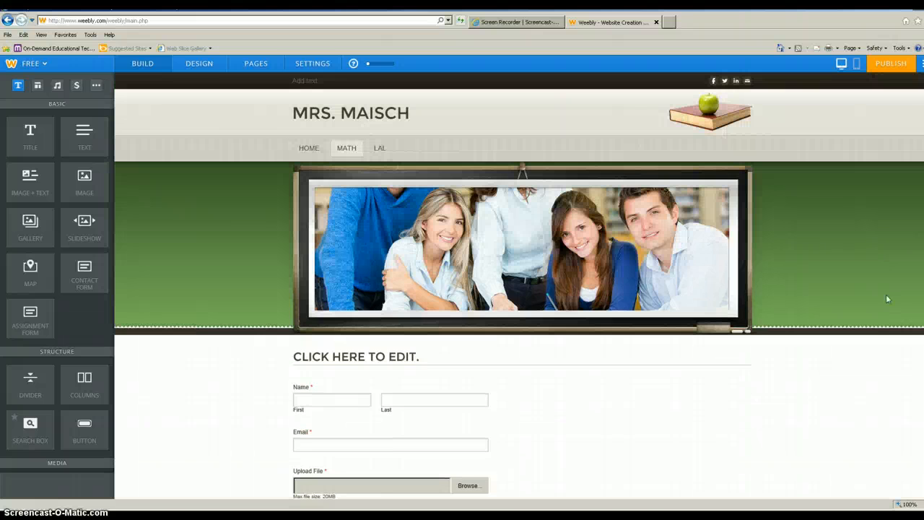